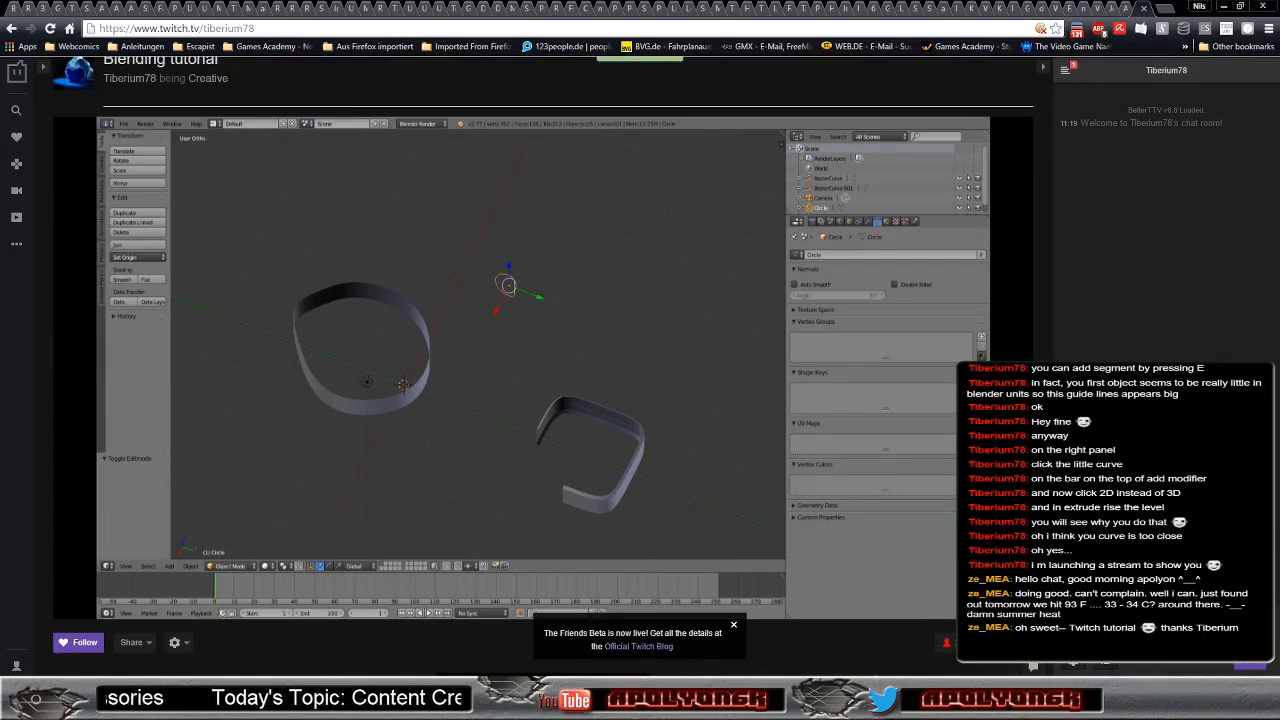
Step: Follow the streamer's channel on the Twitch page and dismiss the notification options
mouse_move(117, 607)
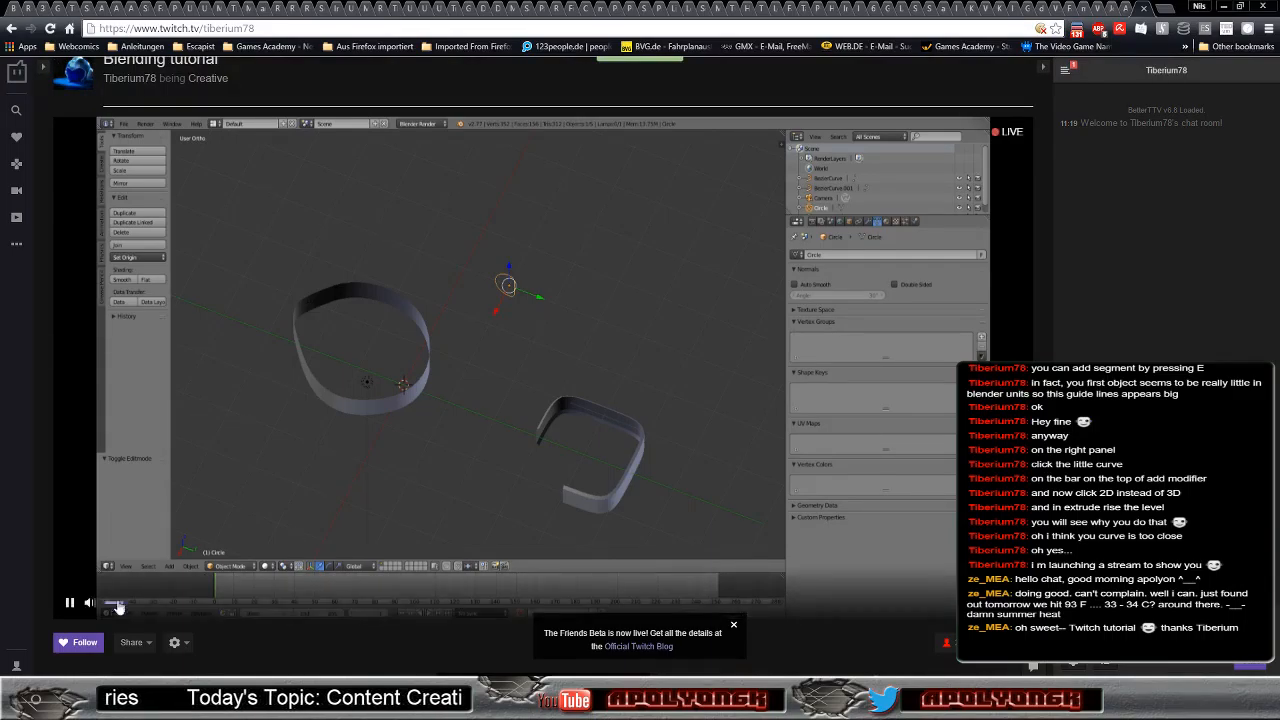
left_click(80, 642)
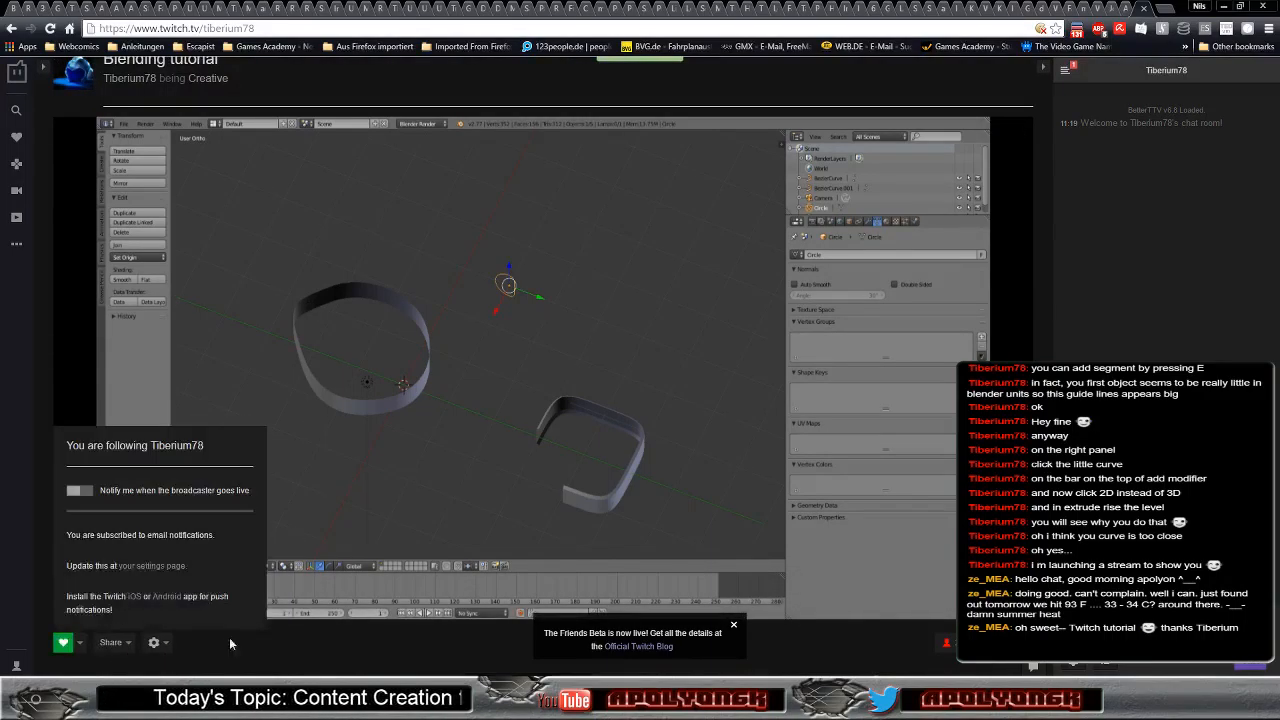
left_click(340, 643)
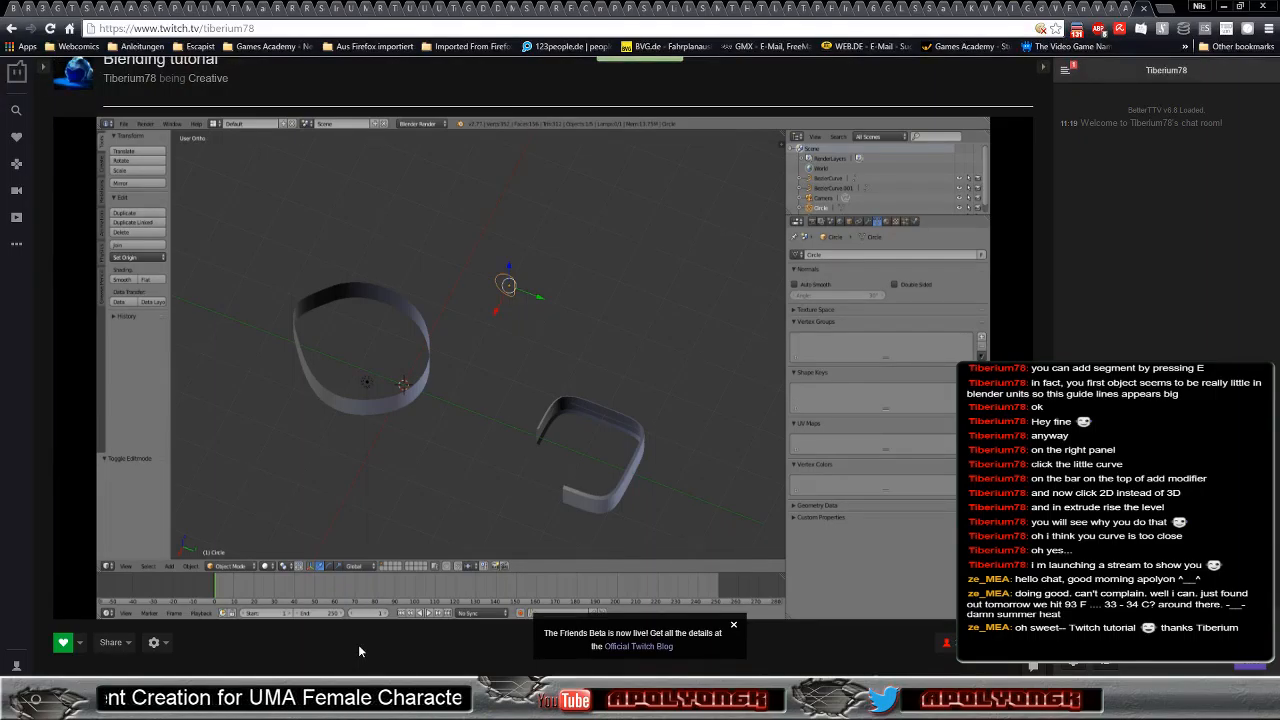
mouse_move(480, 475)
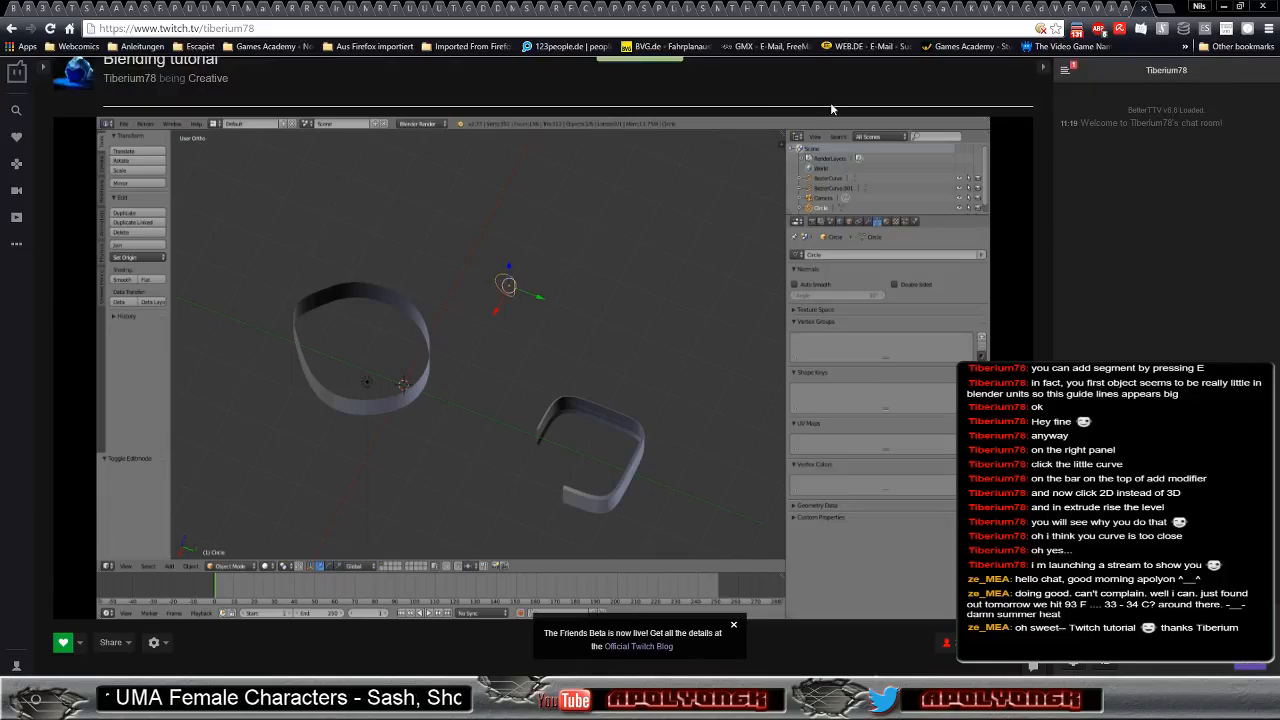
Step: Switch to Blender and isolate the belt mesh beside the curve by hiding the female body and dress top and showing the dress belt
mouse_move(676, 126)
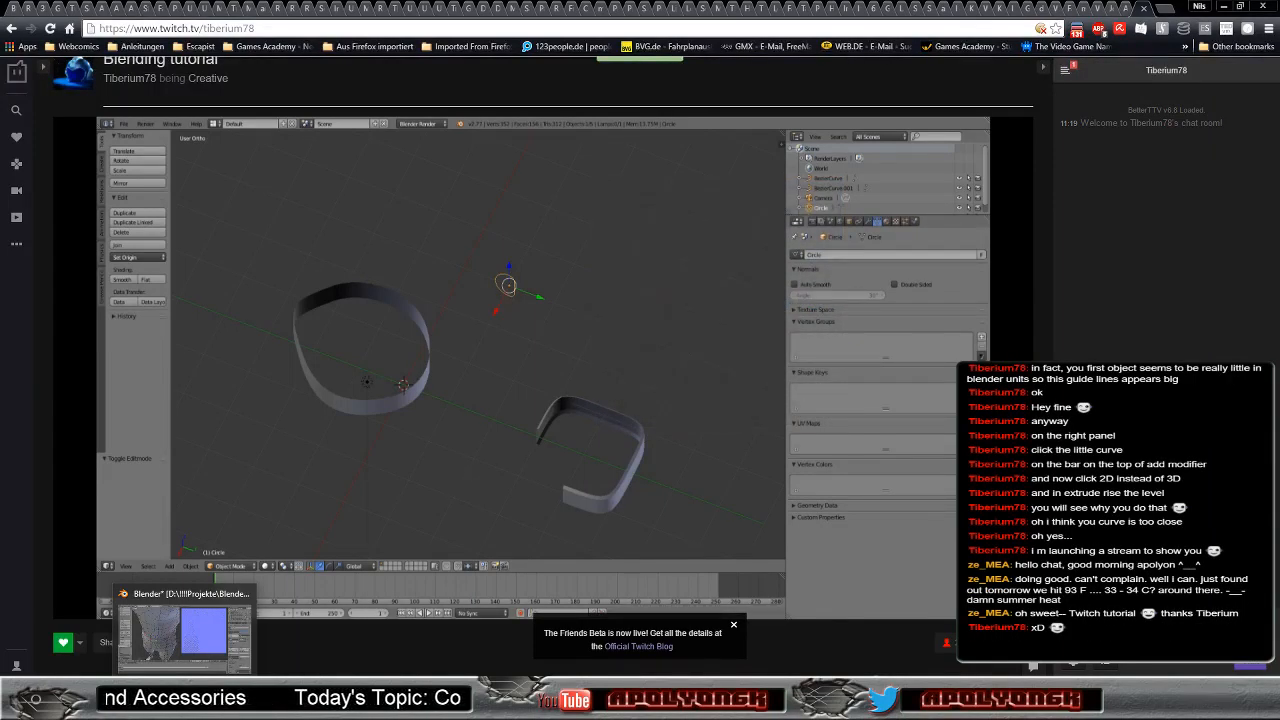
left_click(185, 630)
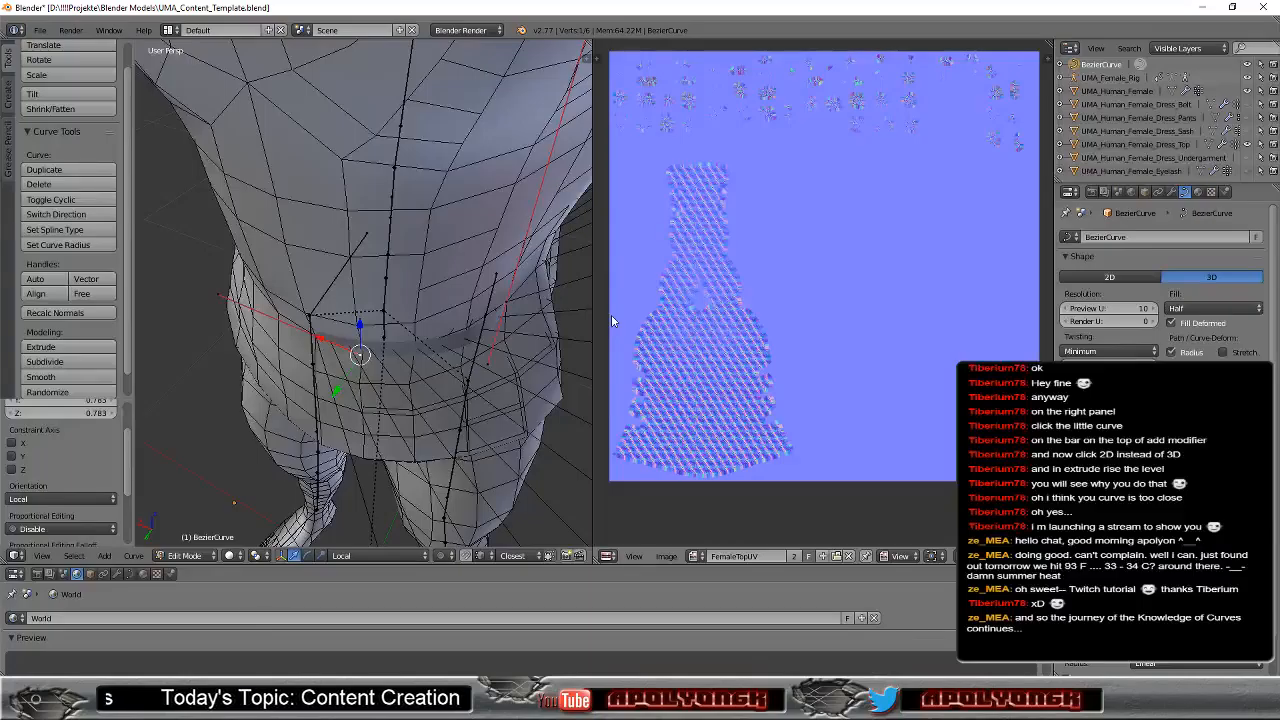
scroll(653, 190, "down", 2)
scroll(448, 314, "down", 6)
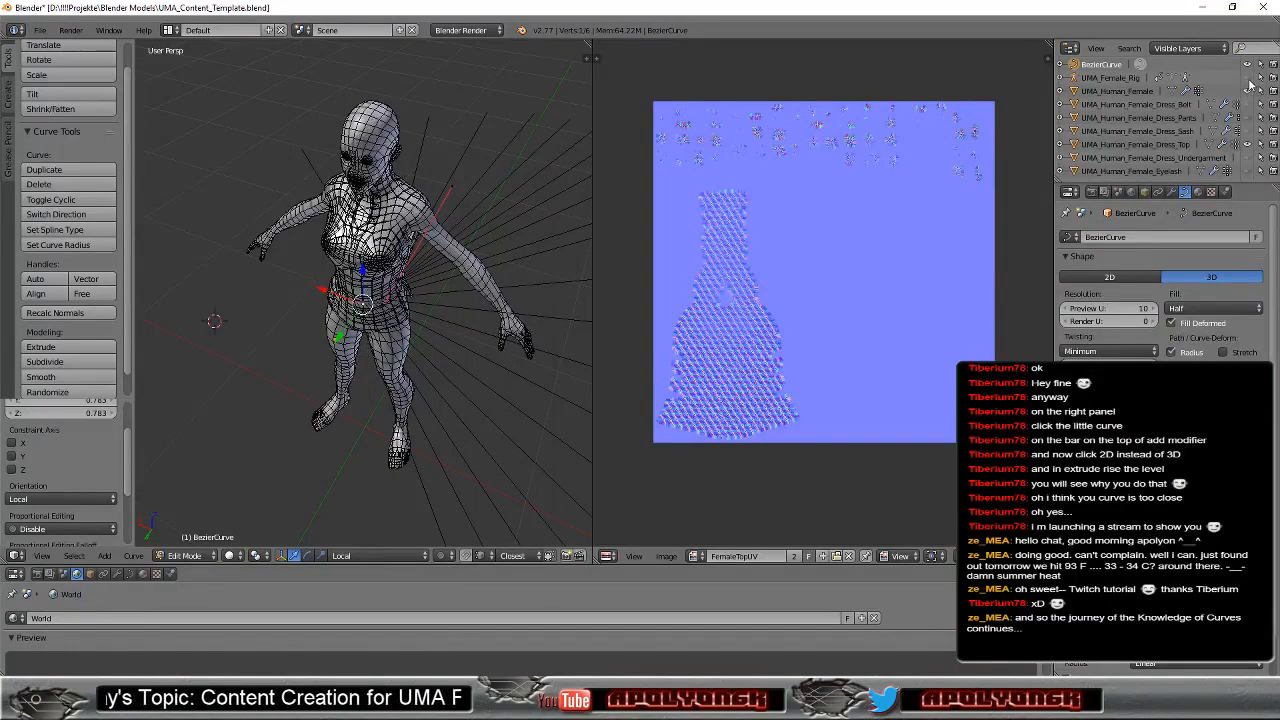
left_click(1247, 91)
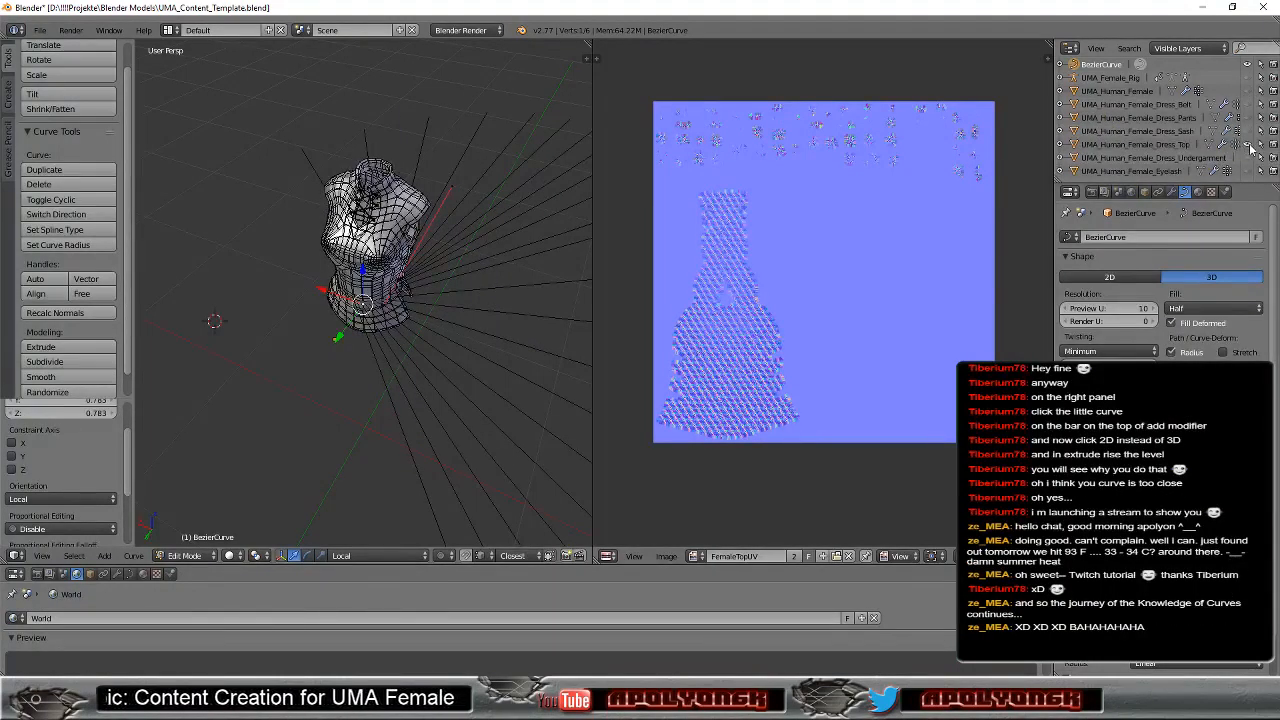
left_click(1247, 144)
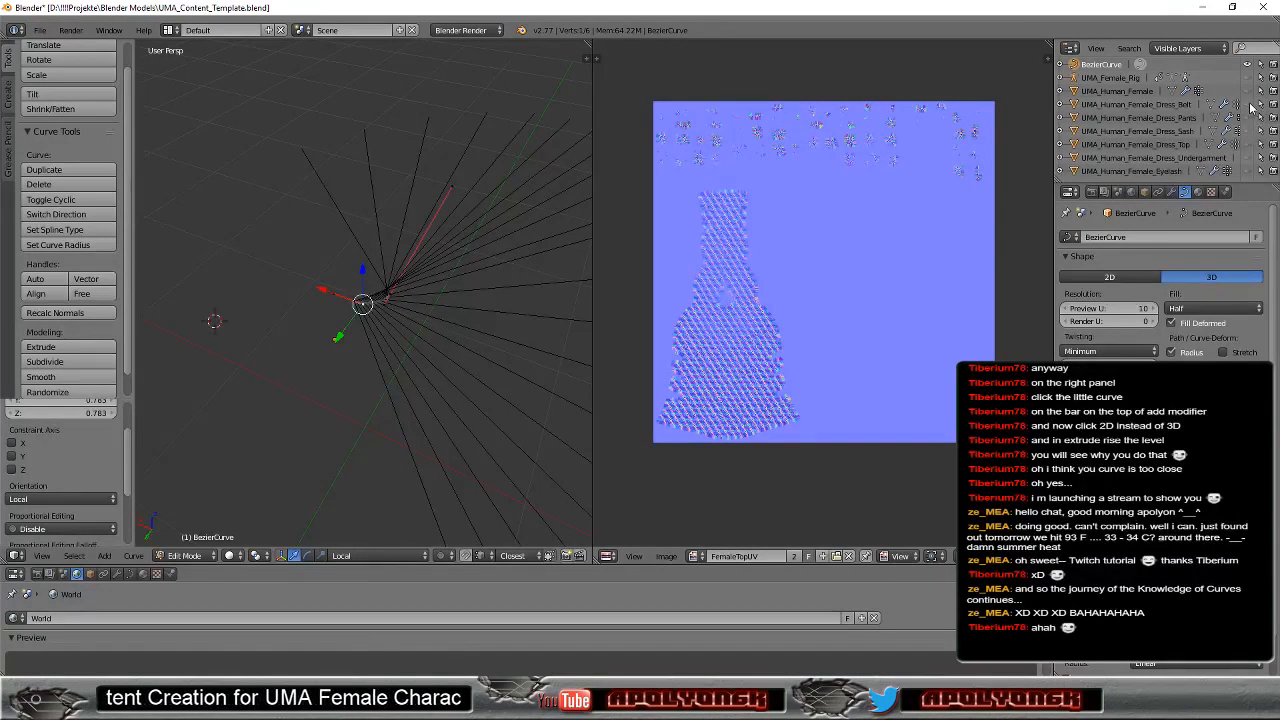
left_click(1247, 104)
middle_click_drag(560, 290, 468, 254)
scroll(508, 287, "up", 7)
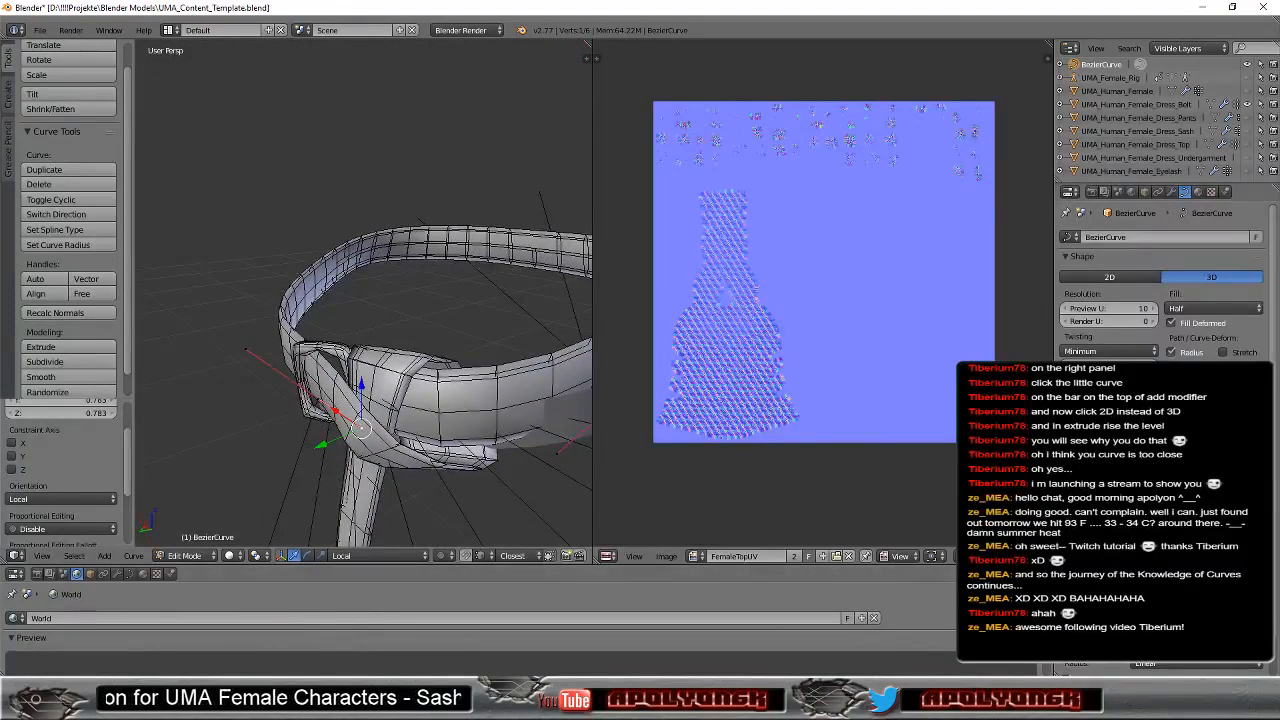
Step: Switch to the Twitch stream in the browser and mute the player's sound
mouse_move(136, 702)
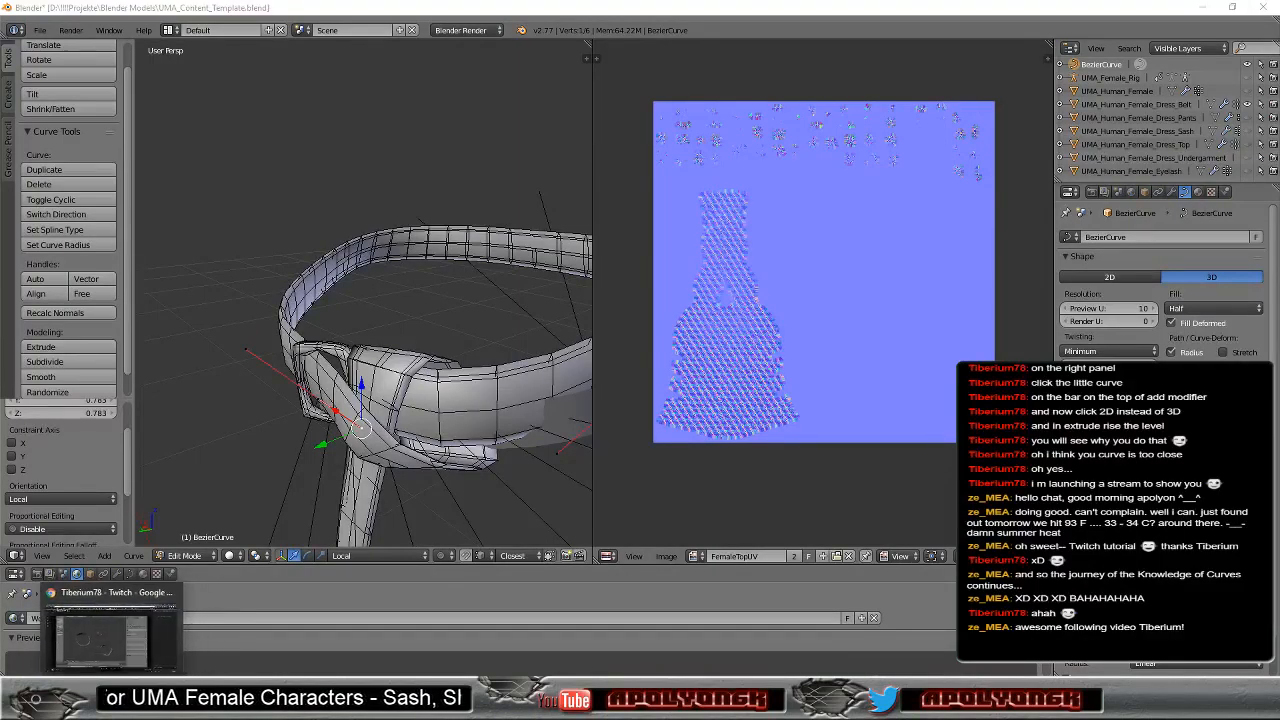
left_click(192, 627)
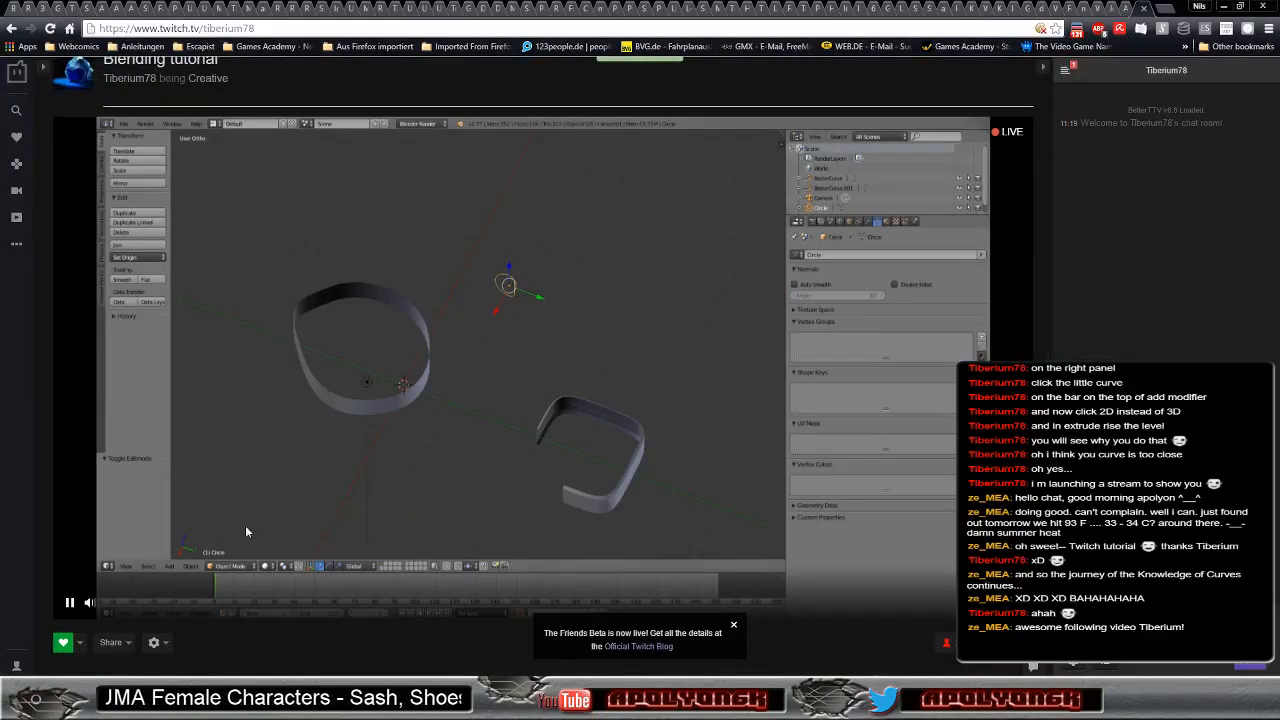
left_click(89, 607)
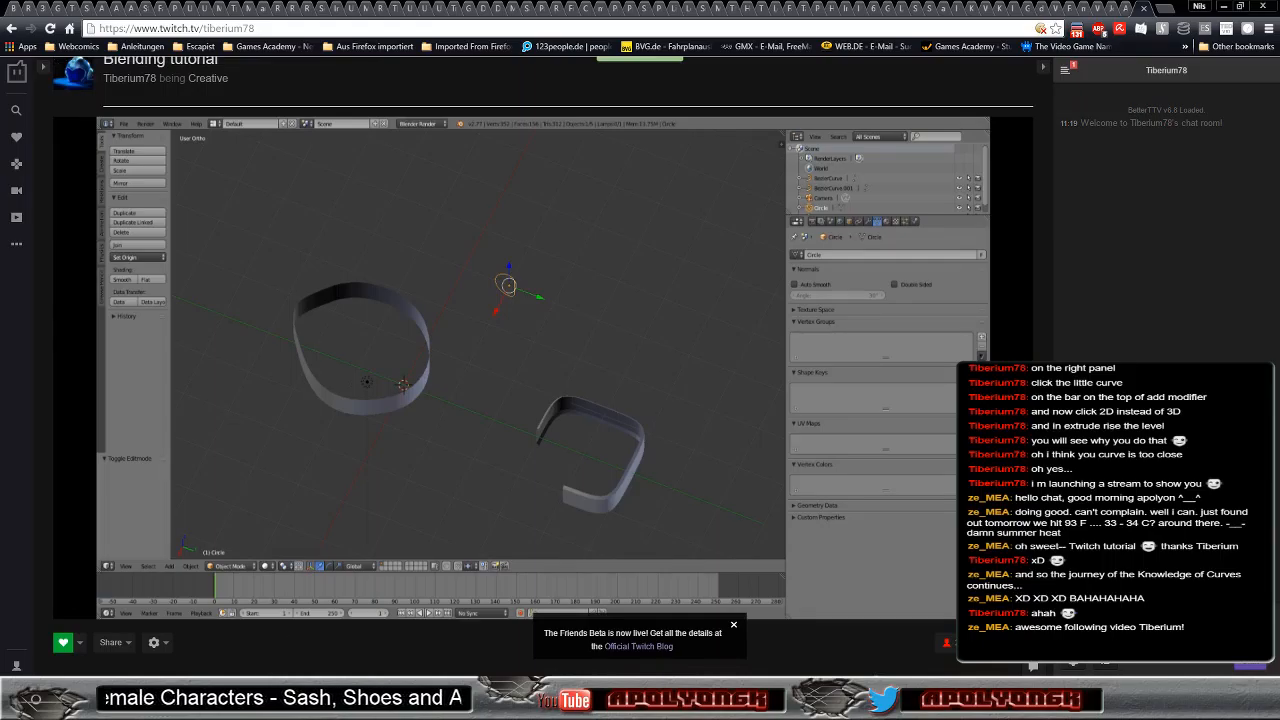
Step: Switch back to Blender and examine the belt mesh and its knot from several angles and close up
mouse_move(185, 700)
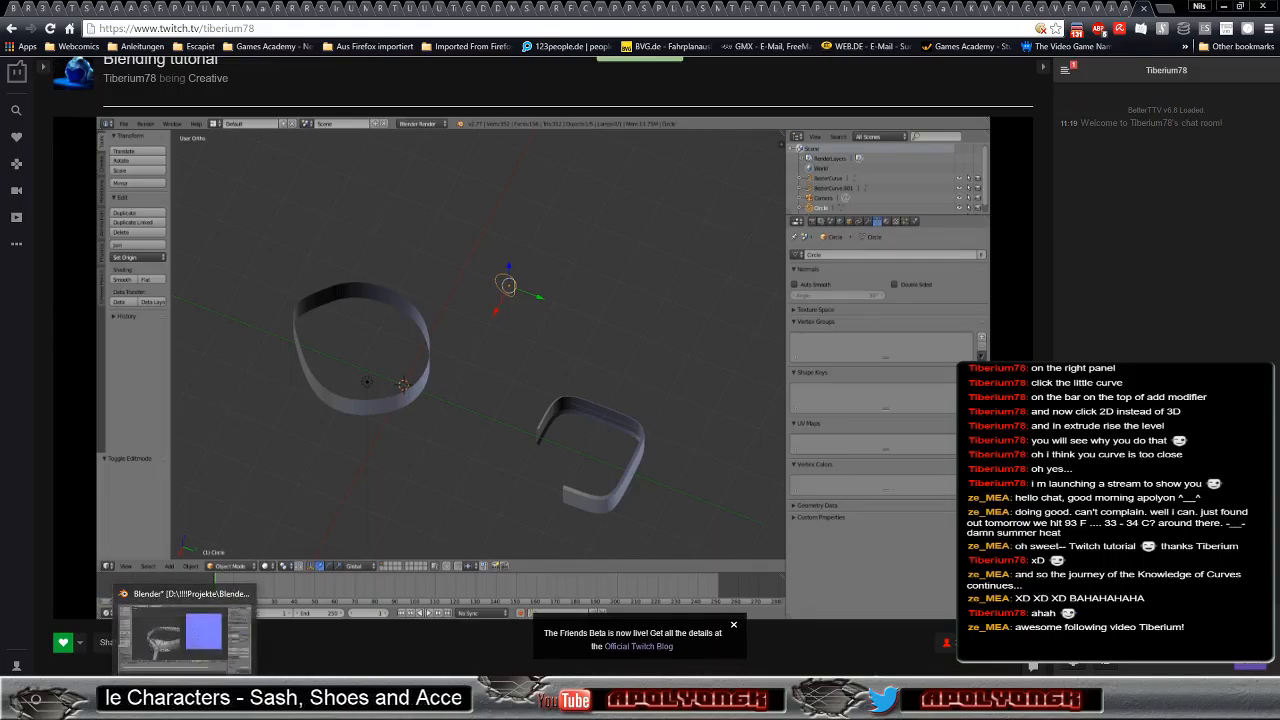
left_click(185, 630)
middle_click_drag(504, 436, 472, 227)
middle_click_drag(518, 196, 448, 302)
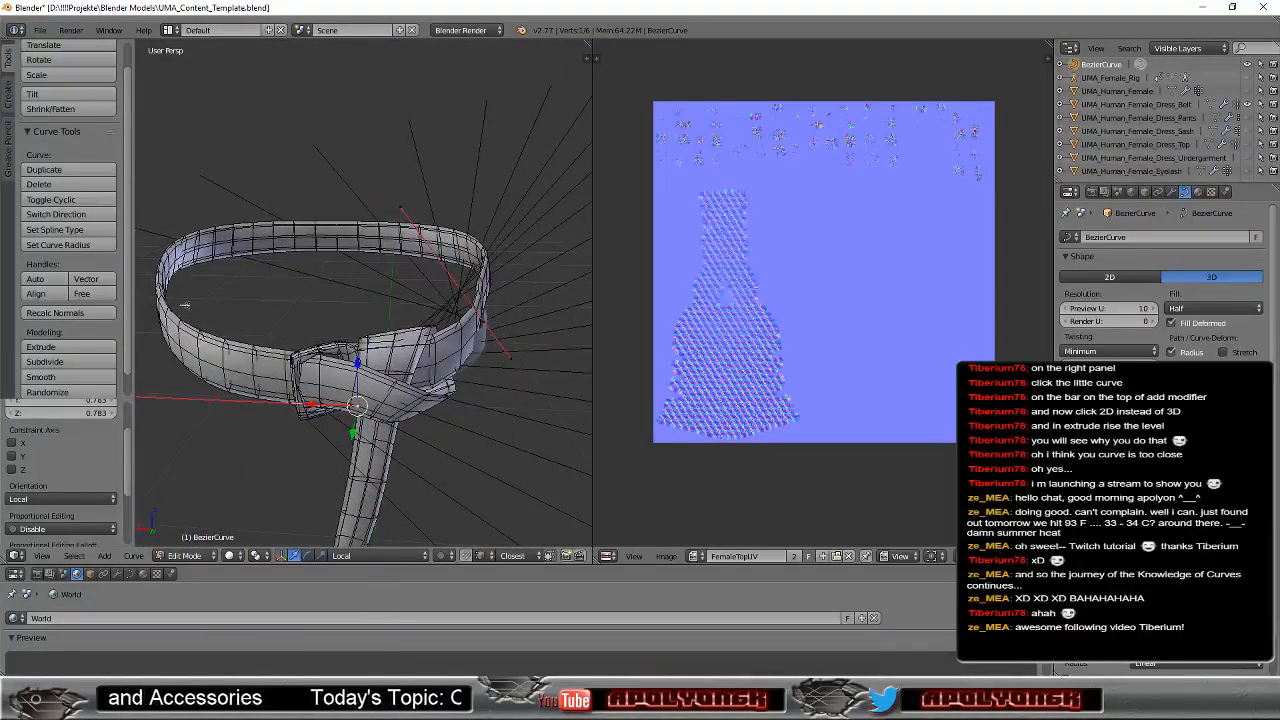
middle_click_drag(350, 388, 438, 312)
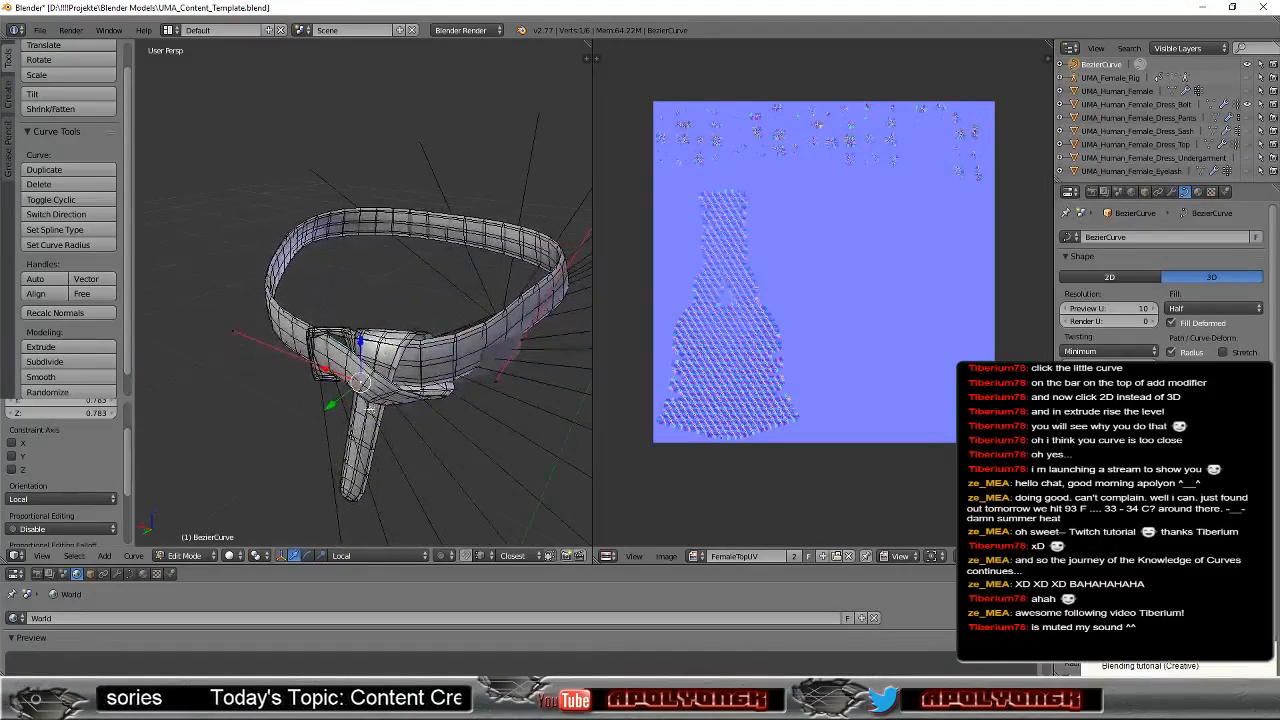
middle_click_drag(370, 408, 141, 232)
scroll(410, 400, "up", 1)
scroll(410, 398, "up", 2)
middle_click_drag(323, 407, 393, 287)
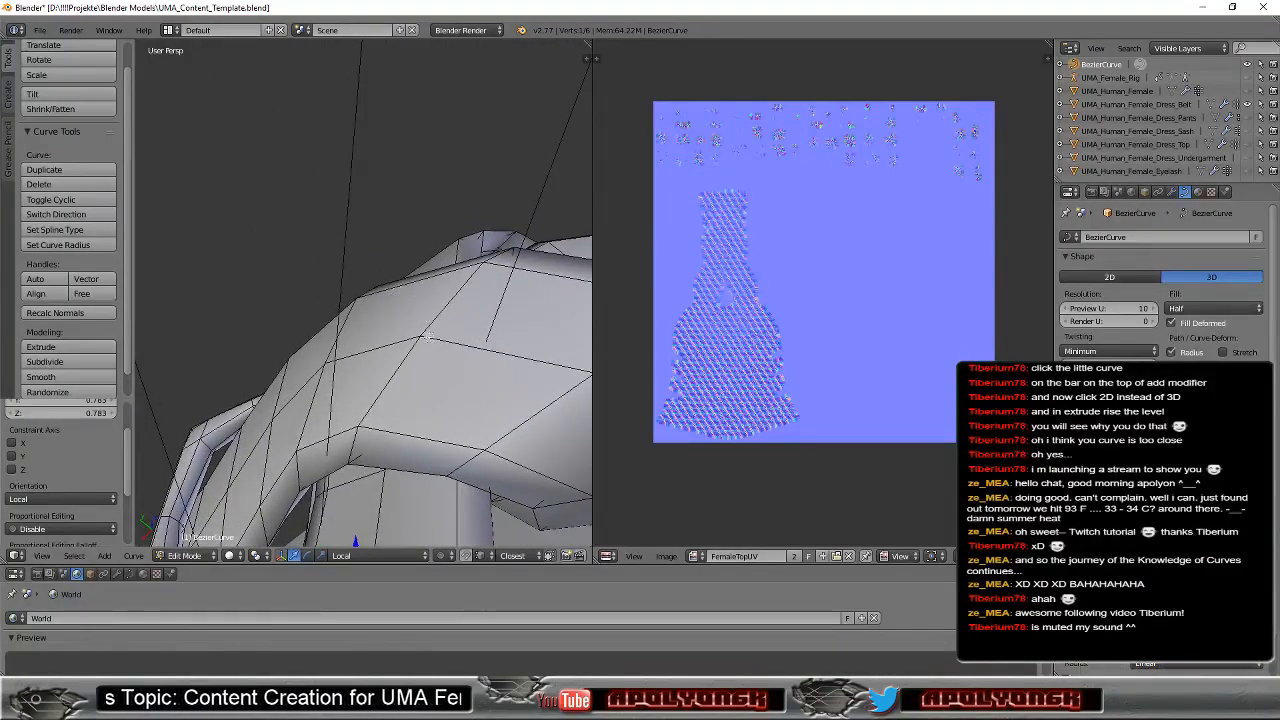
middle_click_drag(427, 337, 542, 297)
scroll(497, 294, "down", 3)
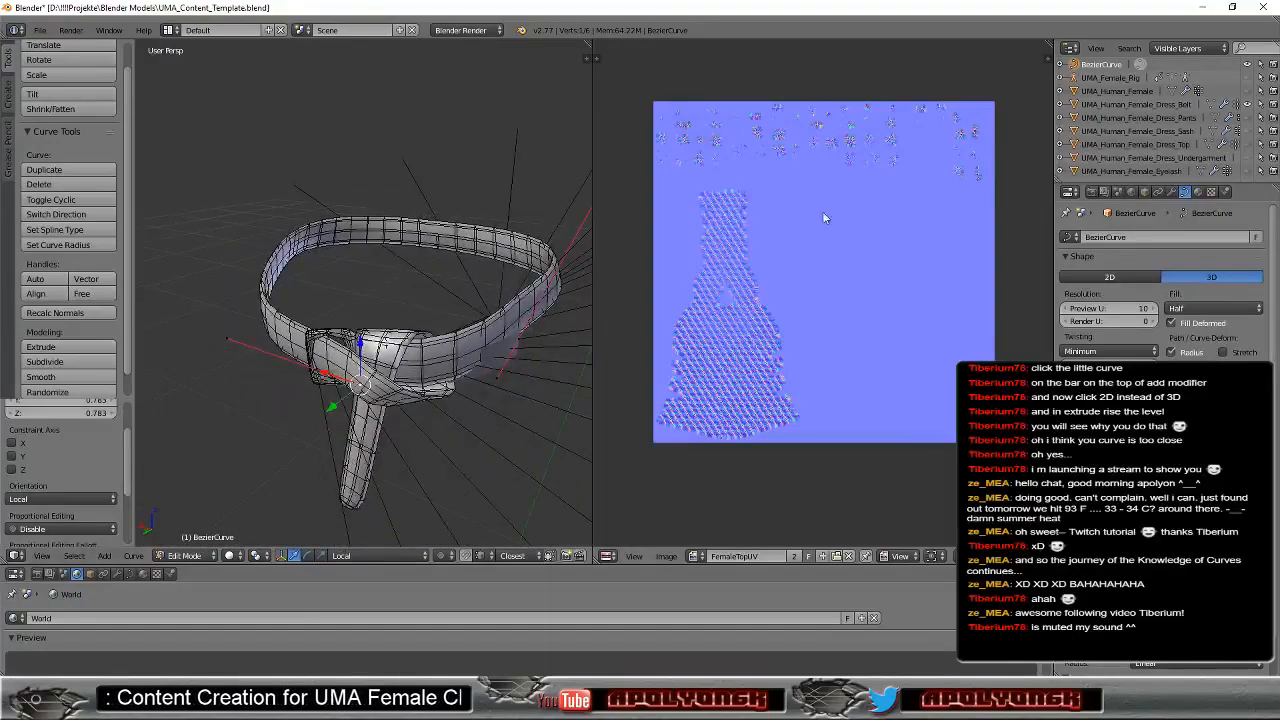
Step: Hide the dress belt and examine the Bezier curve strip on its own
left_click(1247, 105)
middle_click_drag(451, 374, 422, 395)
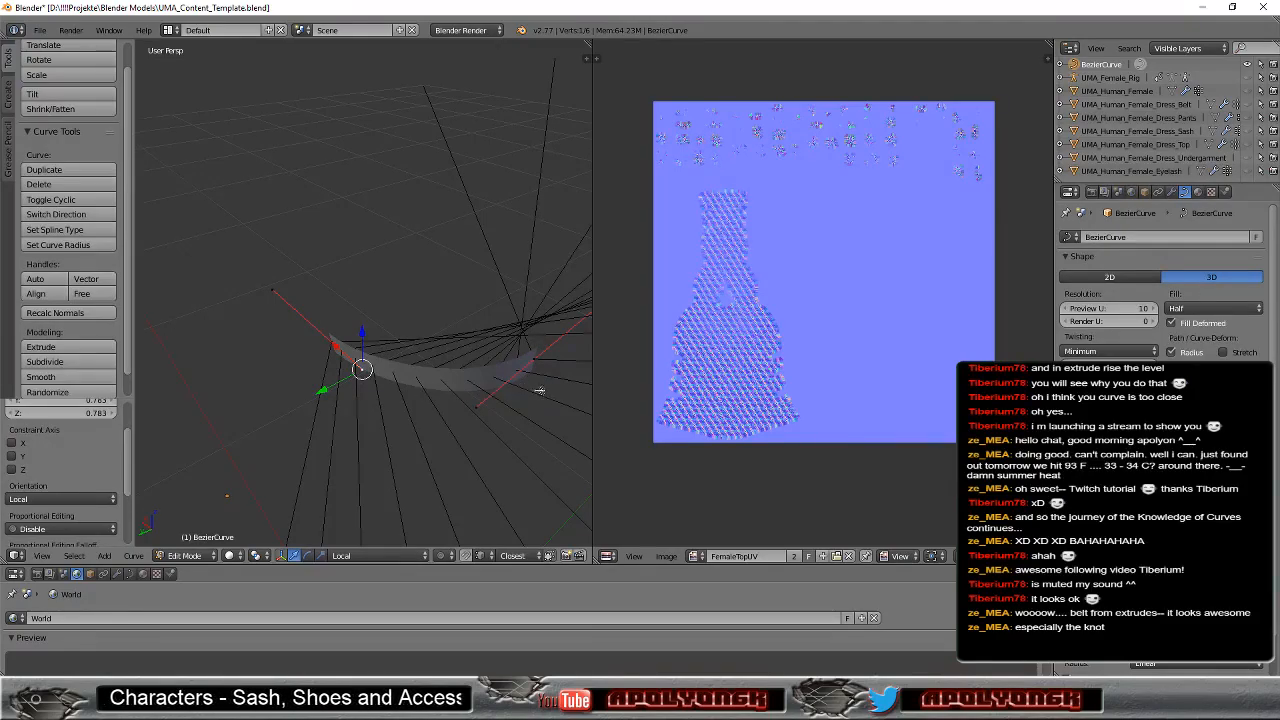
middle_click_drag(538, 413, 532, 400)
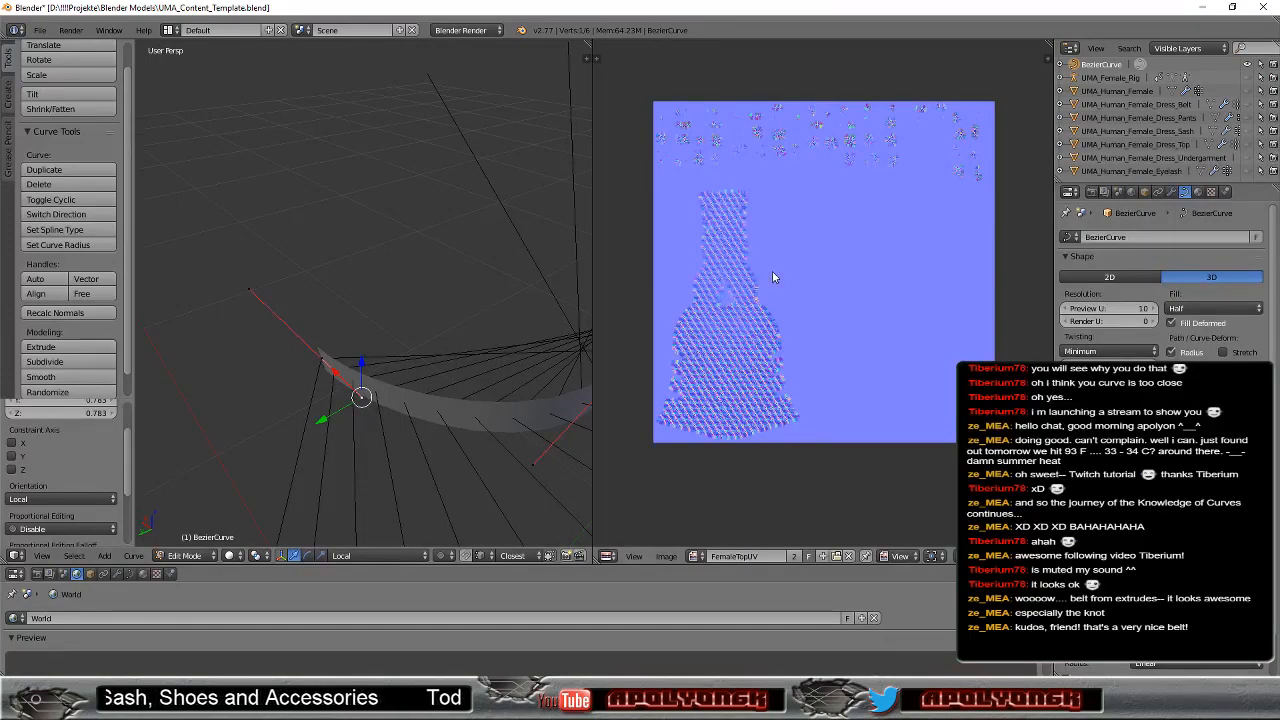
Step: Show the dress belt again and examine how its band and knot run relative to the curve strip from all sides
left_click(1246, 104)
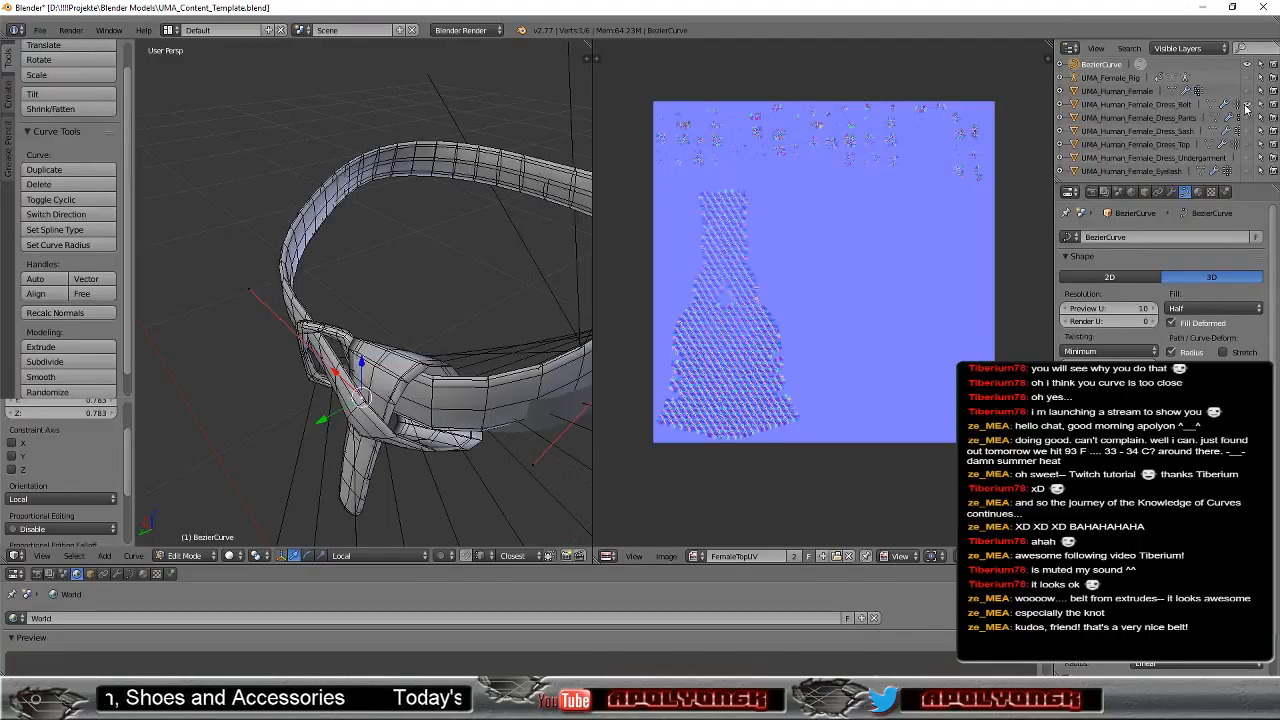
middle_click_drag(473, 305, 343, 203)
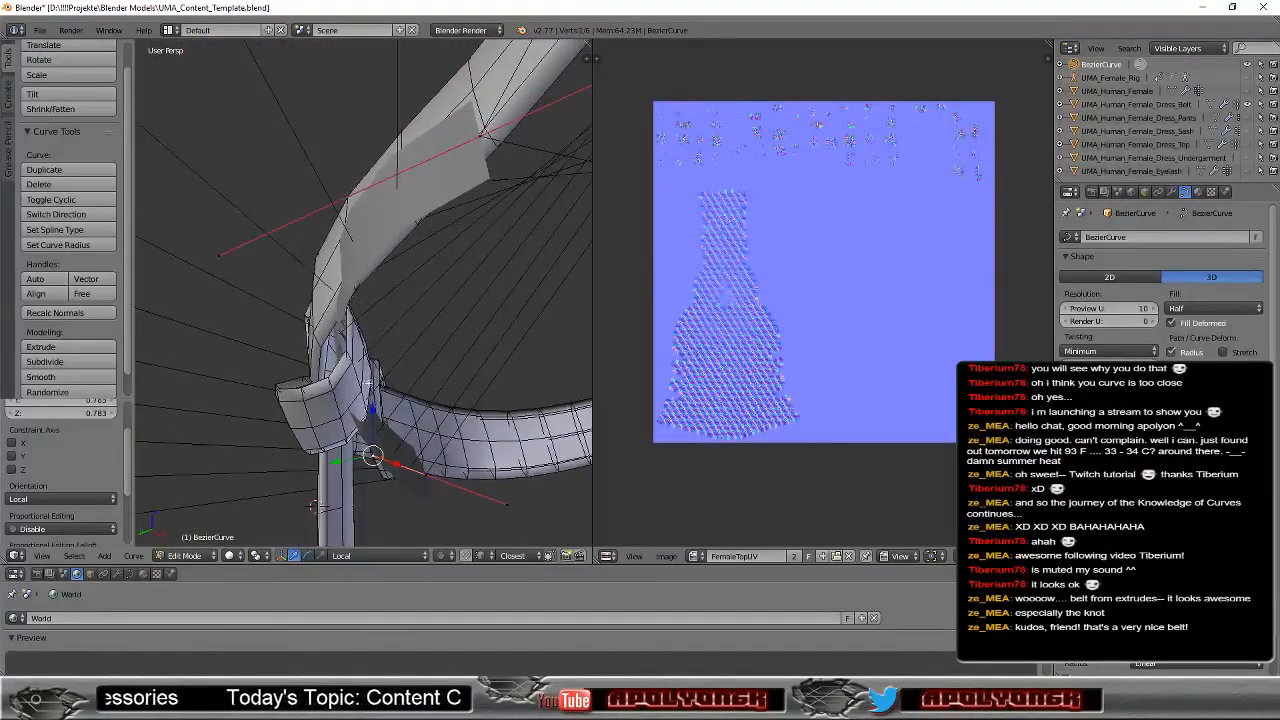
middle_click_drag(373, 330, 300, 170)
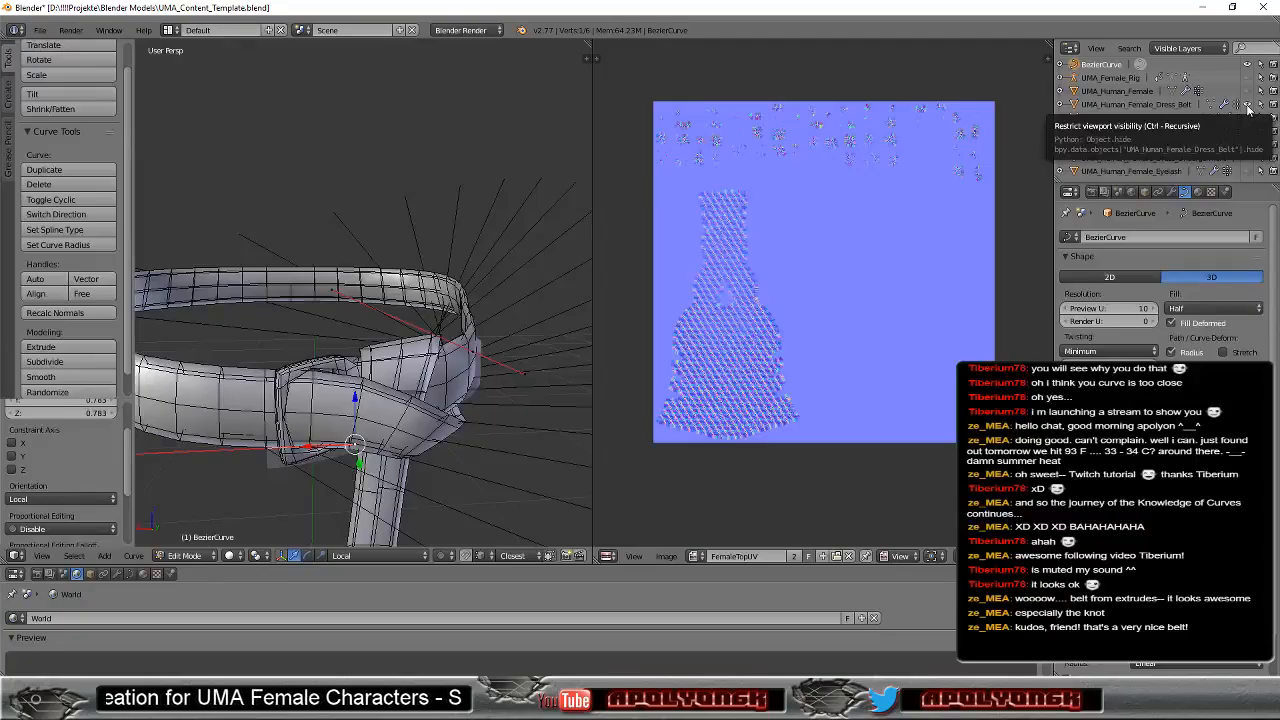
middle_click_drag(420, 250, 312, 297)
middle_click_drag(402, 261, 260, 250)
middle_click_drag(383, 262, 160, 336)
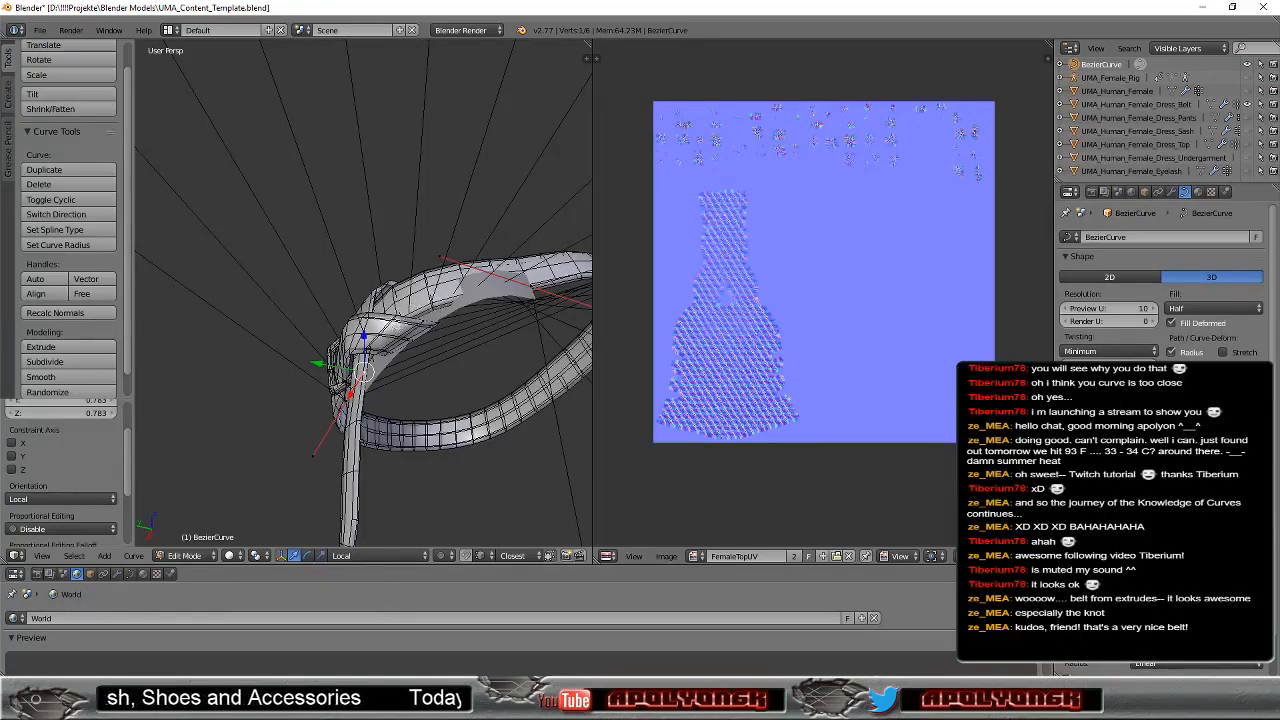
middle_click_drag(340, 320, 150, 470)
middle_click_drag(472, 417, 429, 345)
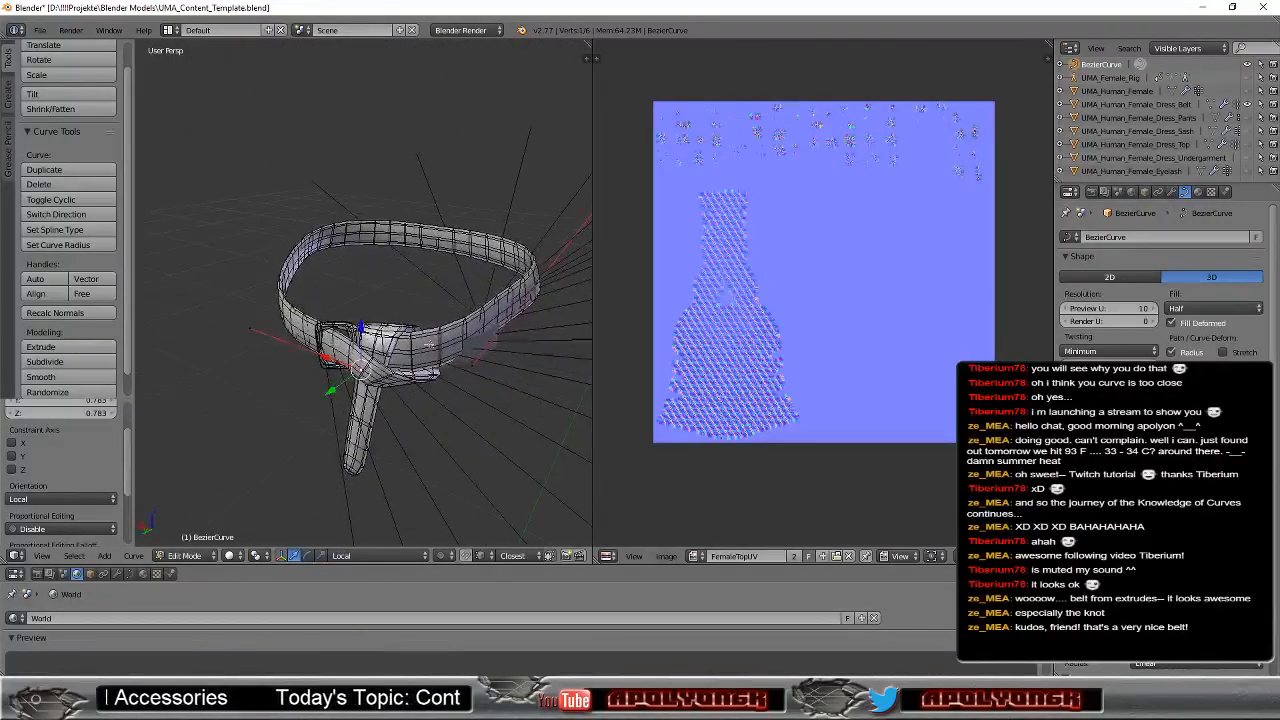
scroll(368, 378, "up", 2)
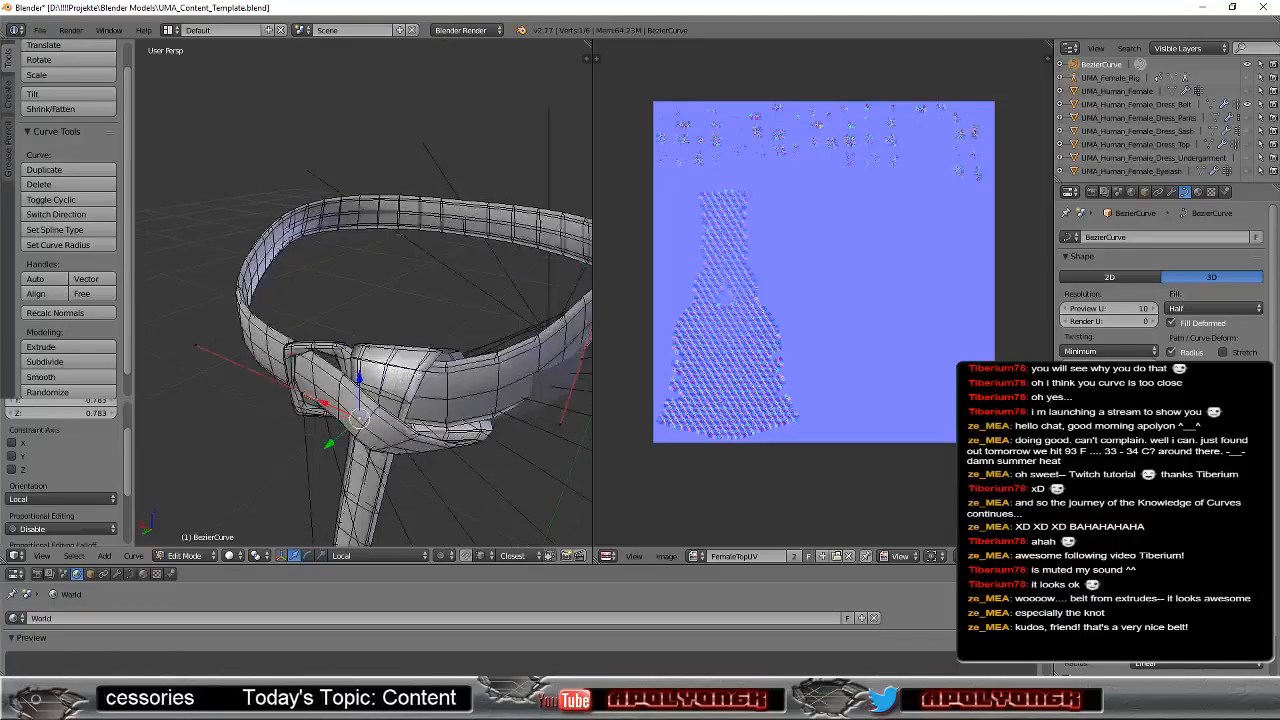
middle_click_drag(368, 378, 262, 312)
scroll(225, 290, "down", 2)
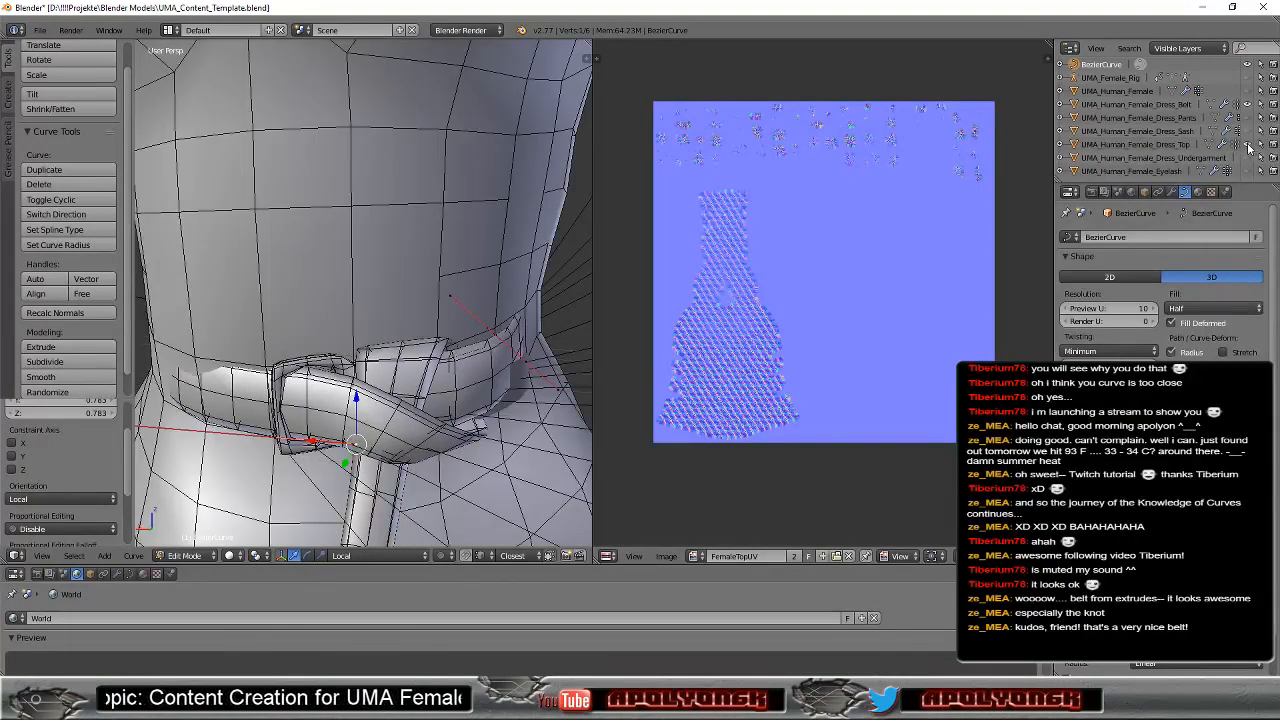
Step: Show the dress top and the undergarment together with the belt to view the outfit around the waist
left_click(1248, 144)
scroll(467, 368, "down", 2)
middle_click_drag(467, 360, 395, 365)
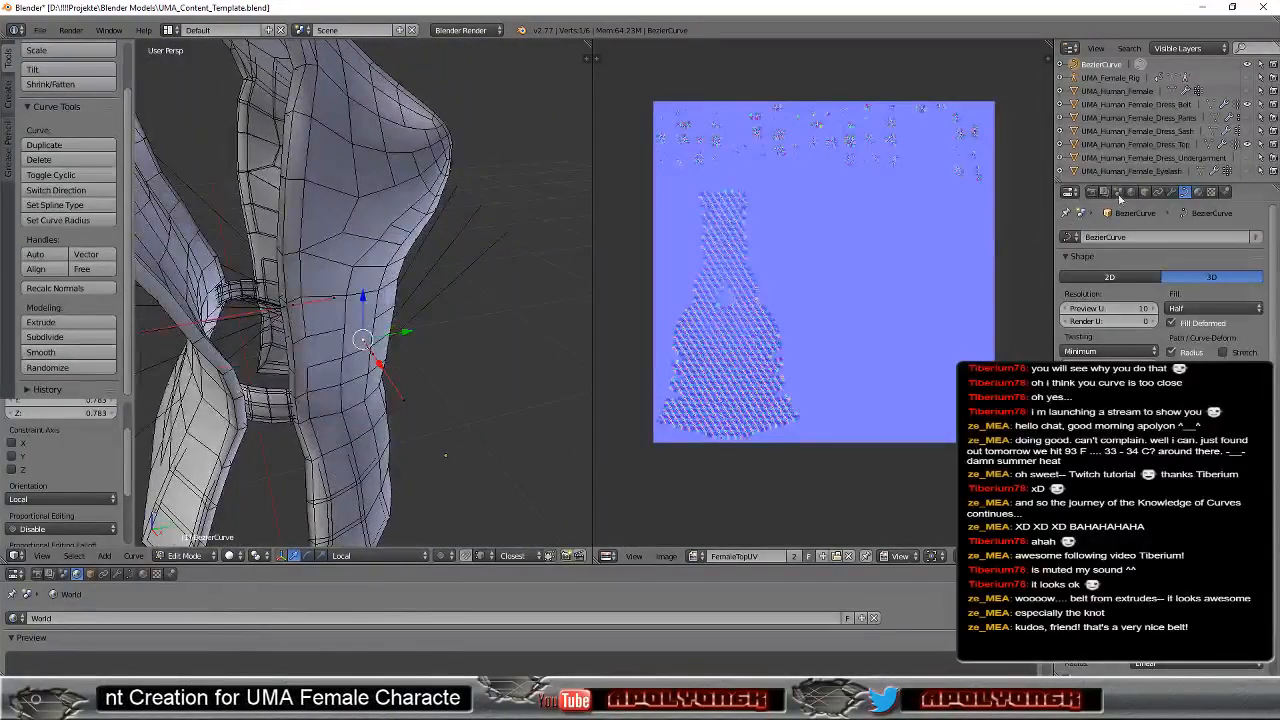
left_click(1248, 158)
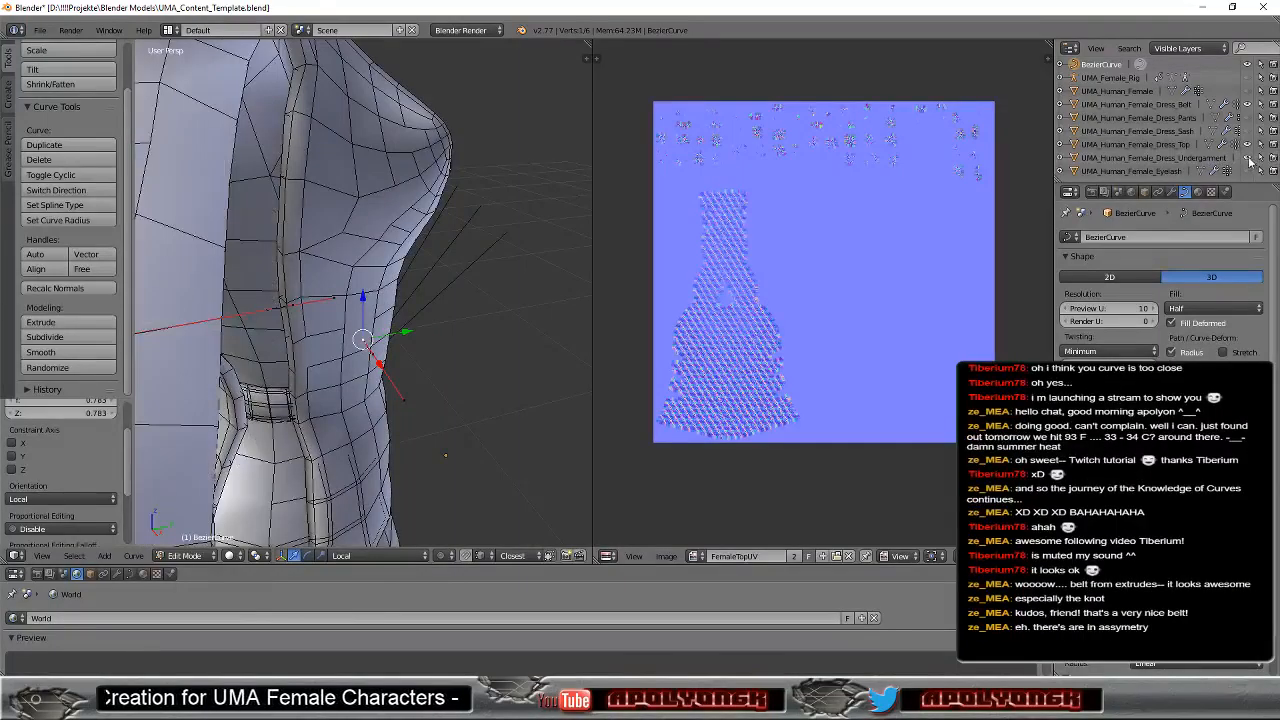
middle_click_drag(463, 295, 350, 286)
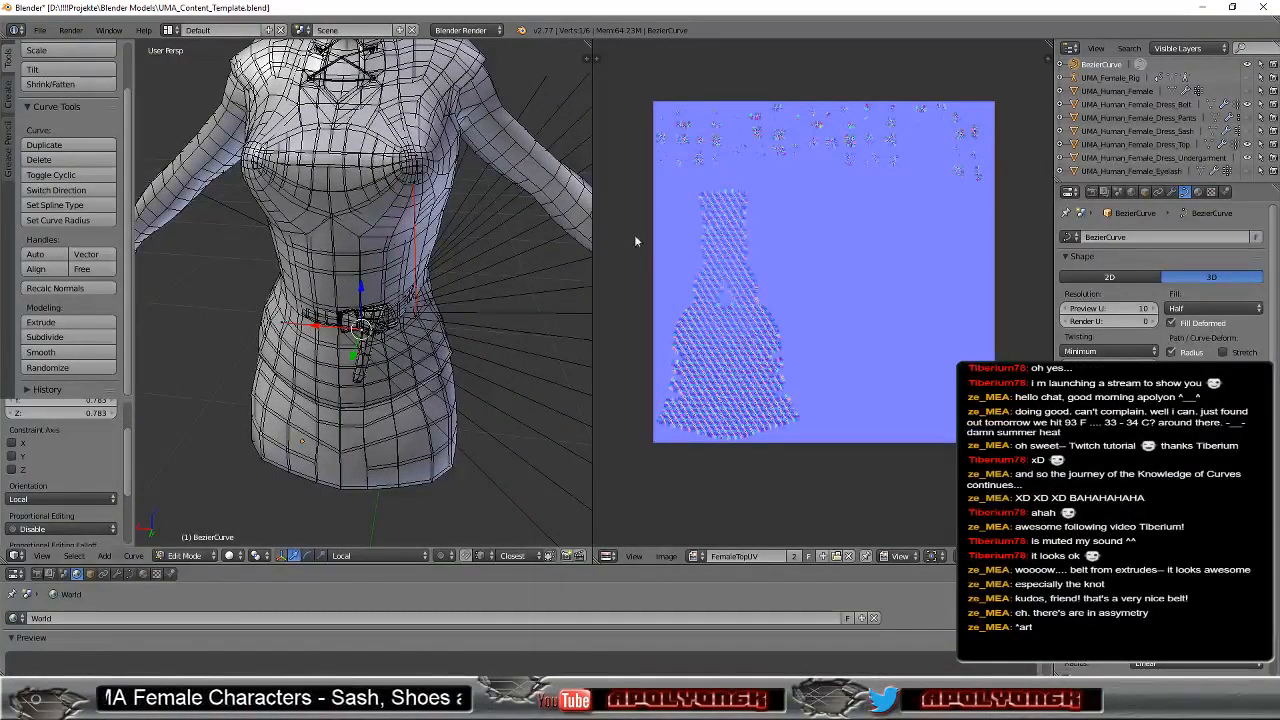
Step: Compare the outfit's waist with the belt hidden and shown, and view the whole outfit from several angles
left_click(1247, 105)
middle_click_drag(450, 321, 316, 289)
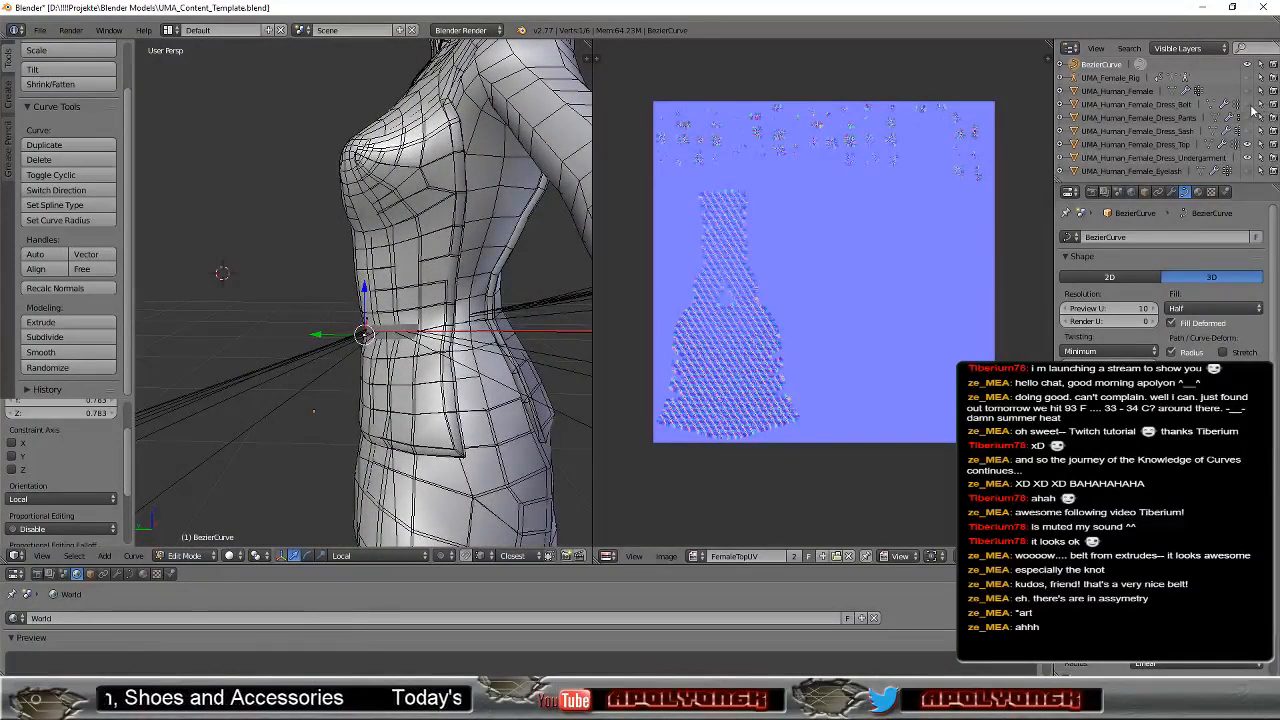
left_click(1247, 105)
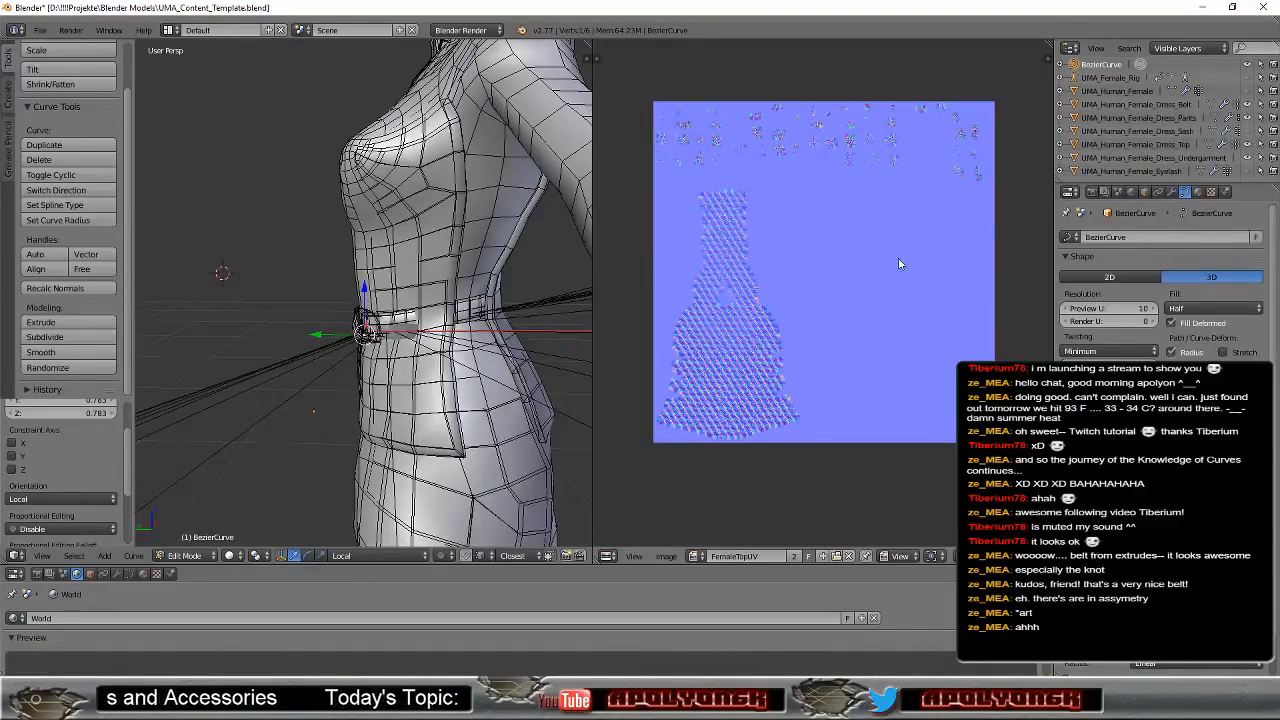
scroll(526, 356, "down", 6)
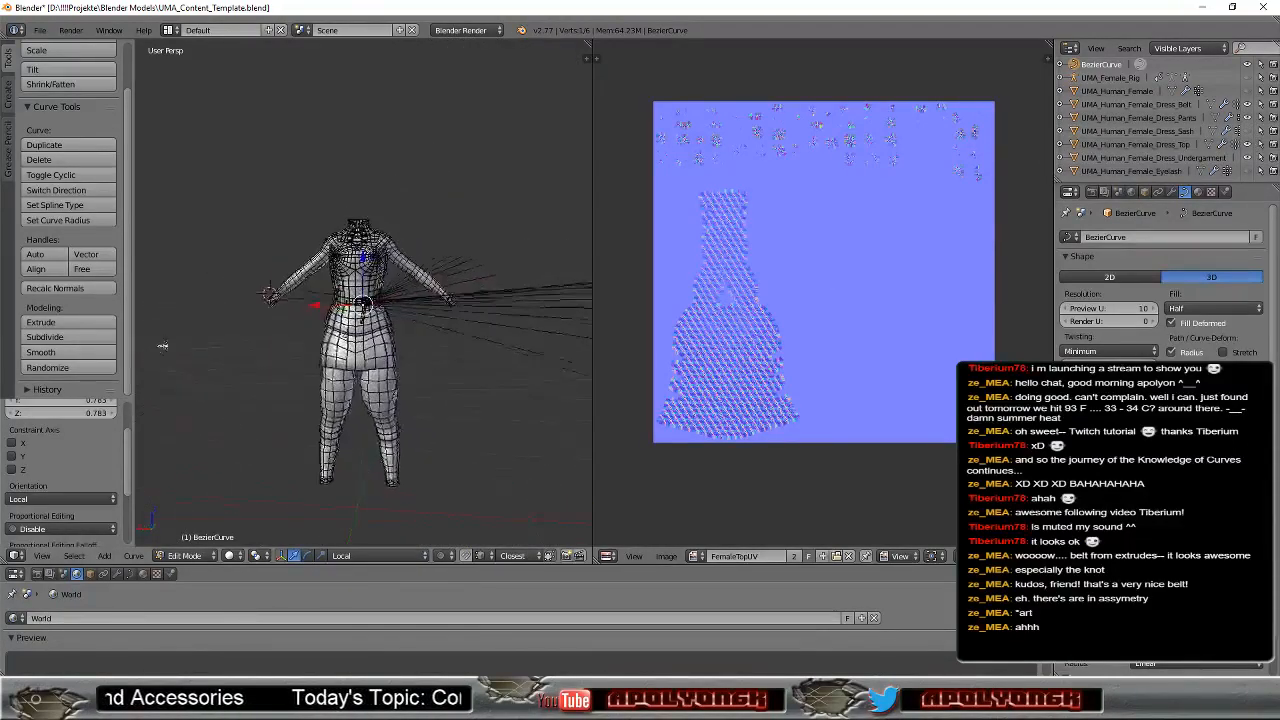
middle_click_drag(162, 346, 561, 334)
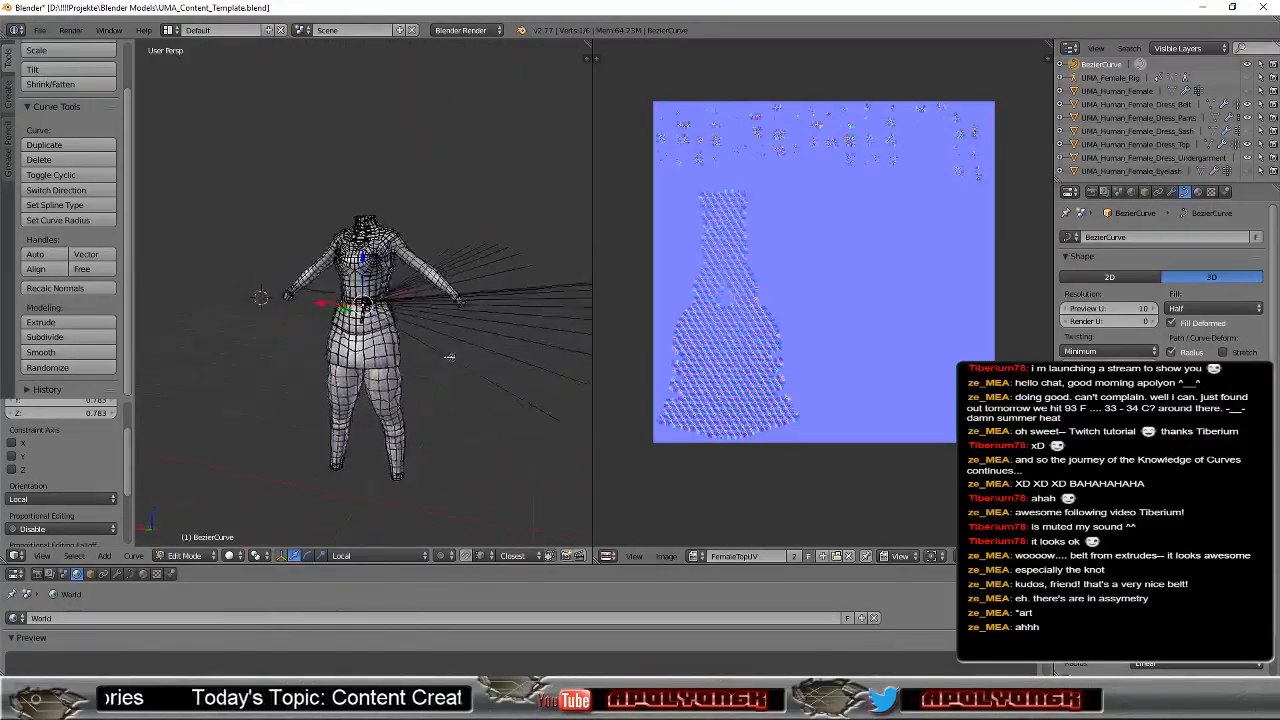
middle_click_drag(530, 367, 156, 329)
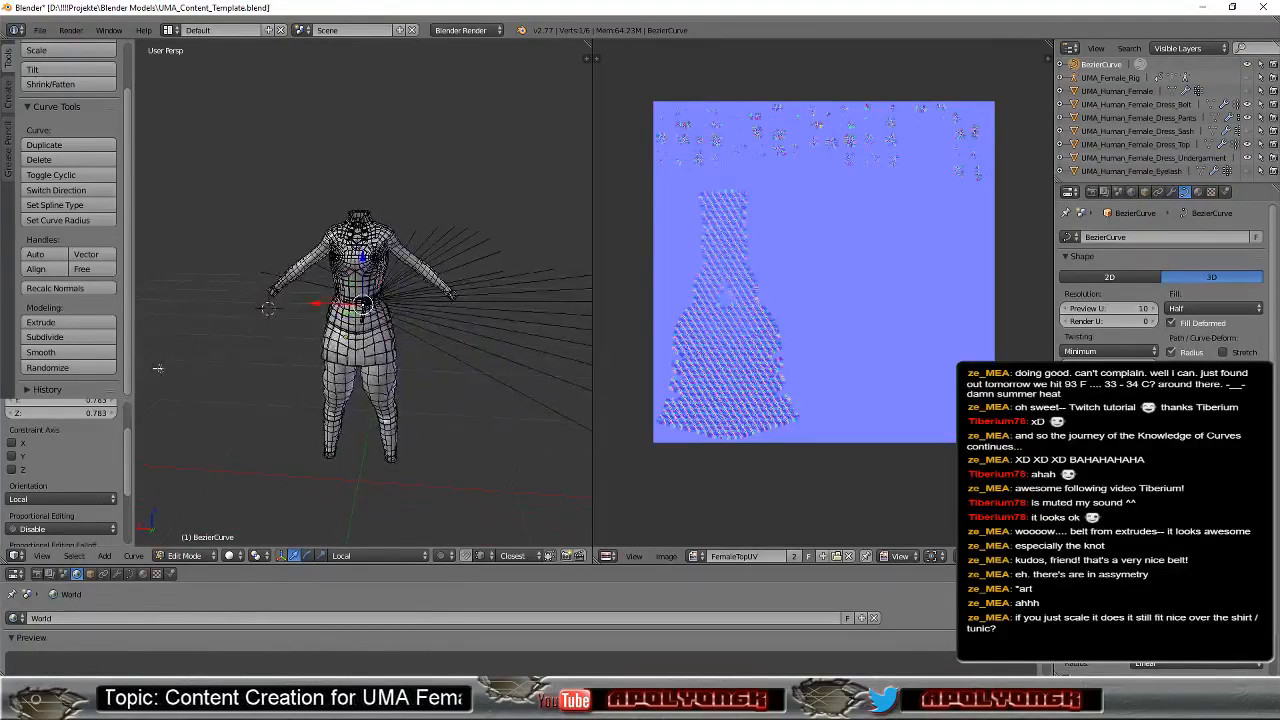
Step: Examine the complete outfit of top, belt, undergarment and pants up close and from the front and both sides
middle_click_drag(590, 371, 140, 371)
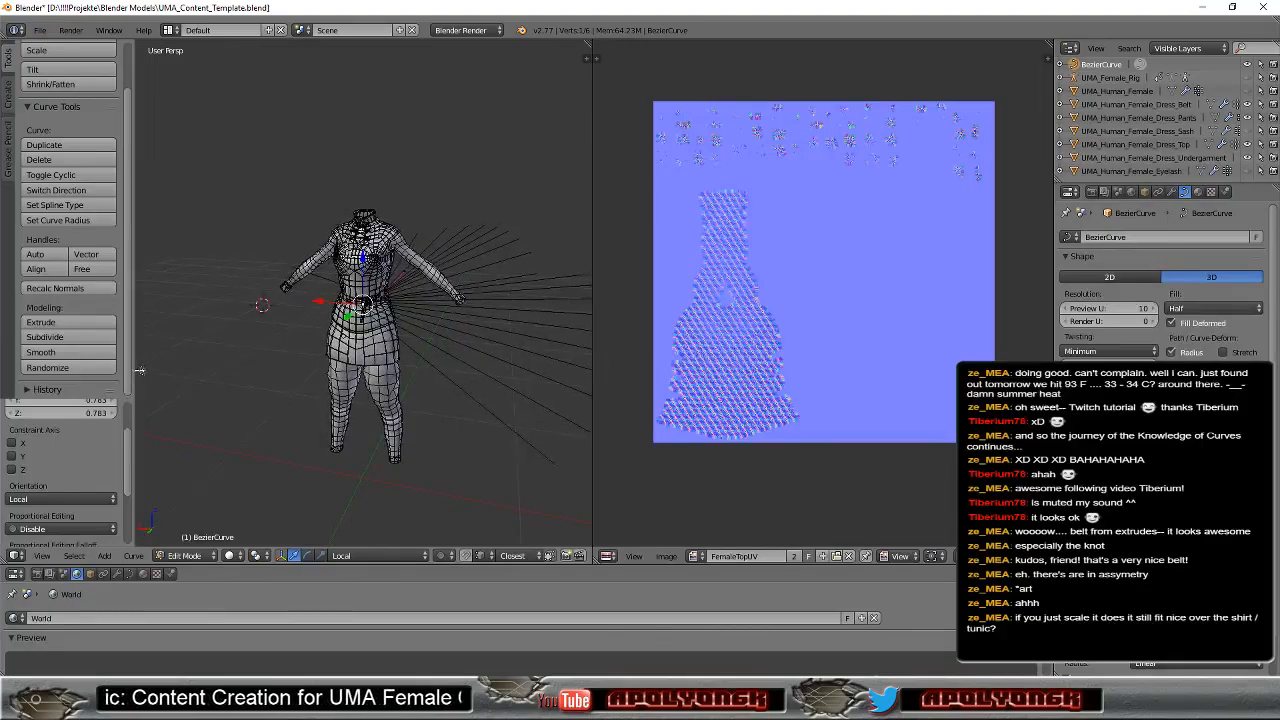
scroll(259, 315, "up", 6)
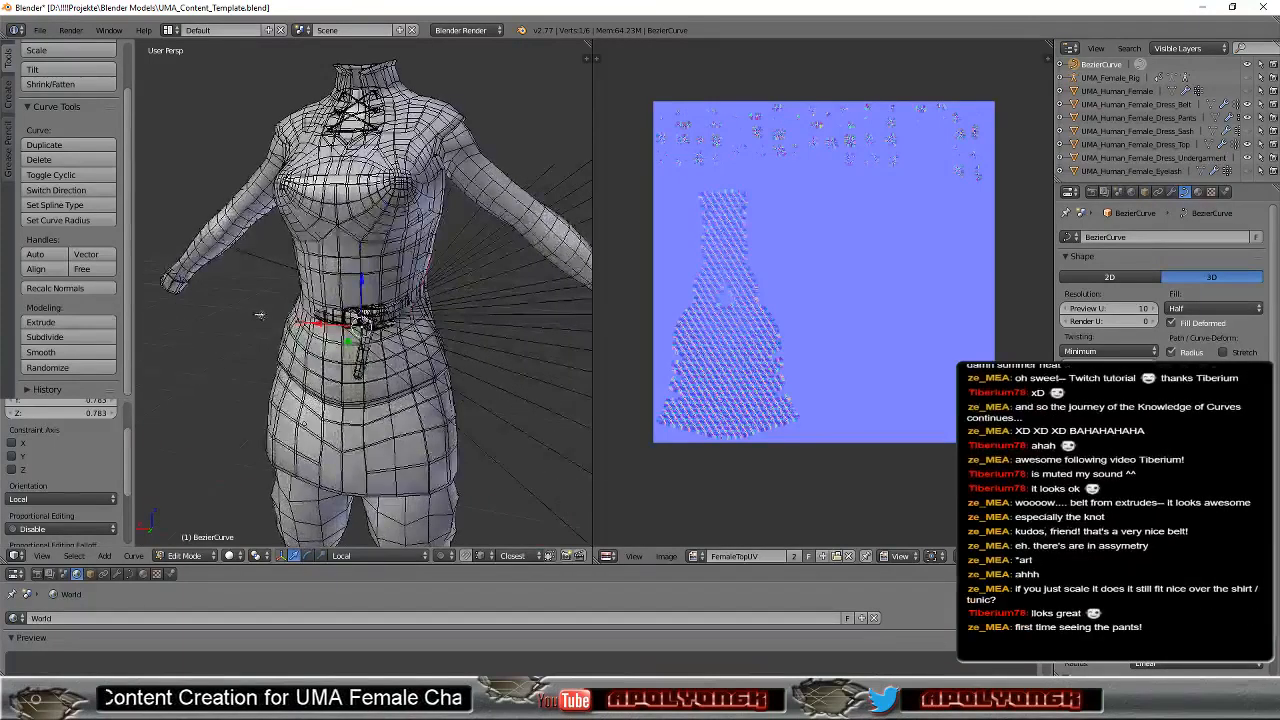
scroll(259, 315, "down", 4)
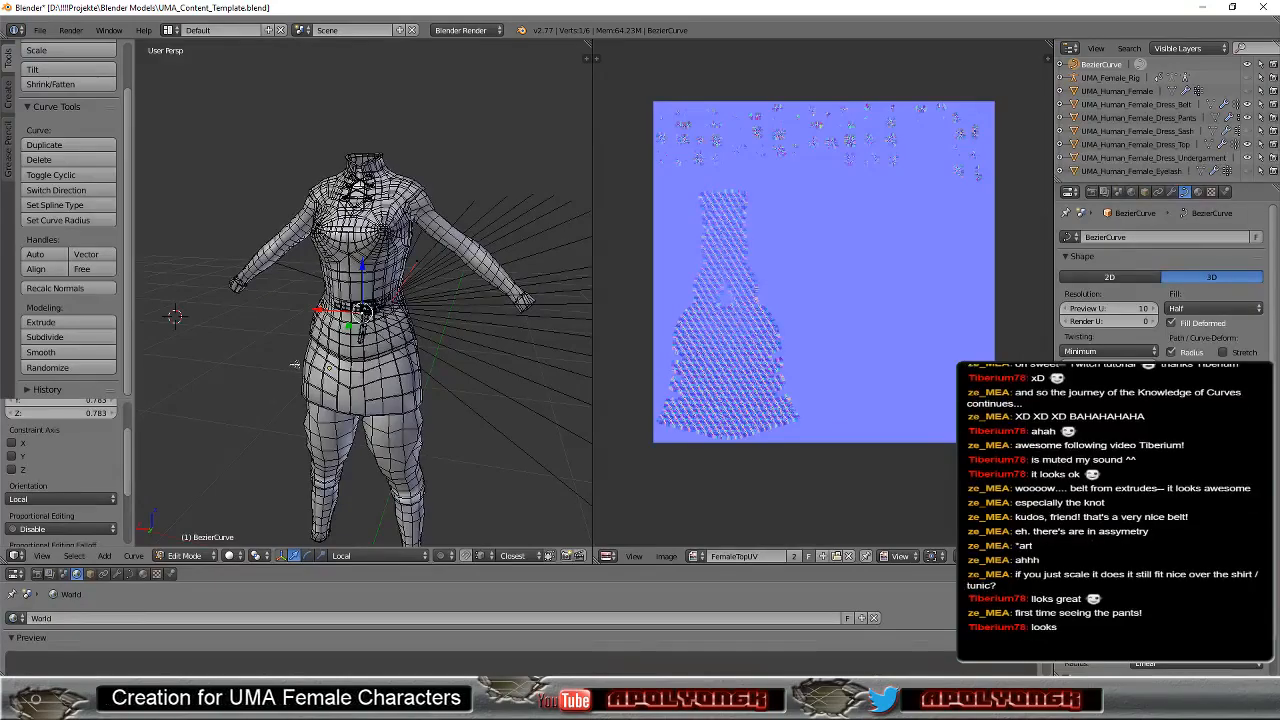
middle_click_drag(451, 399, 446, 323)
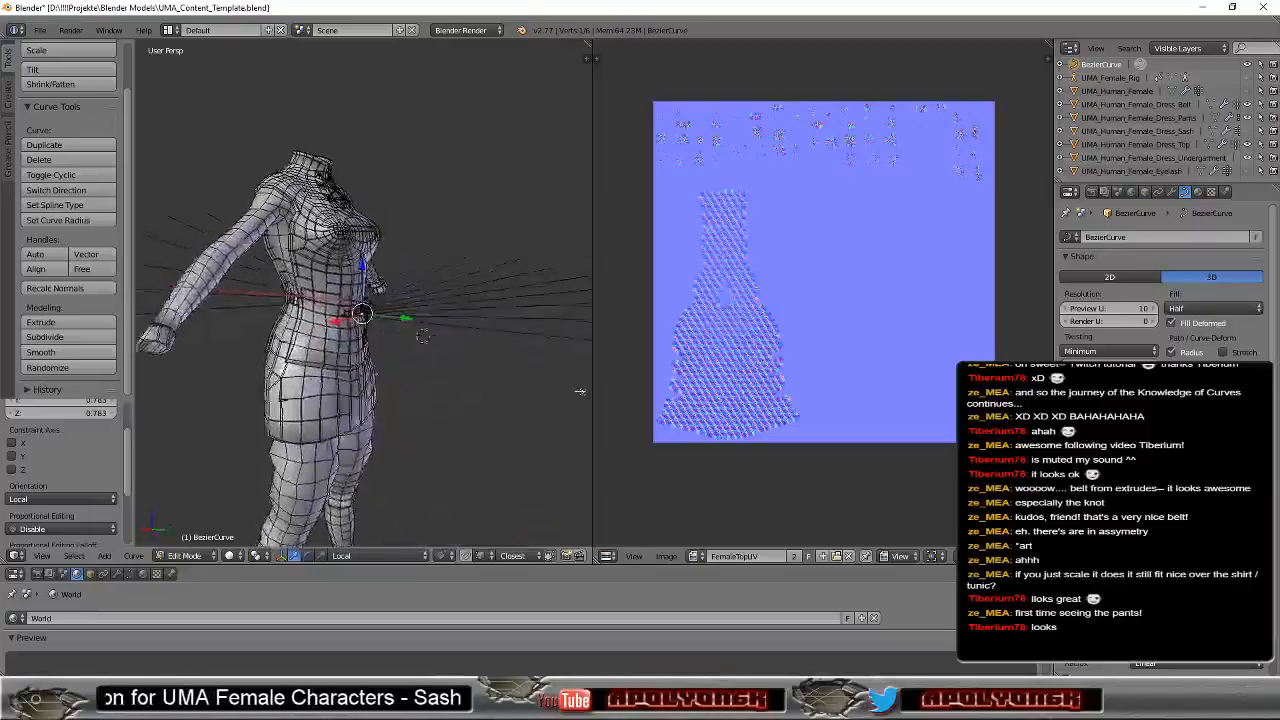
middle_click_drag(423, 336, 195, 291)
middle_click_drag(493, 413, 183, 299)
middle_click_drag(430, 406, 409, 325)
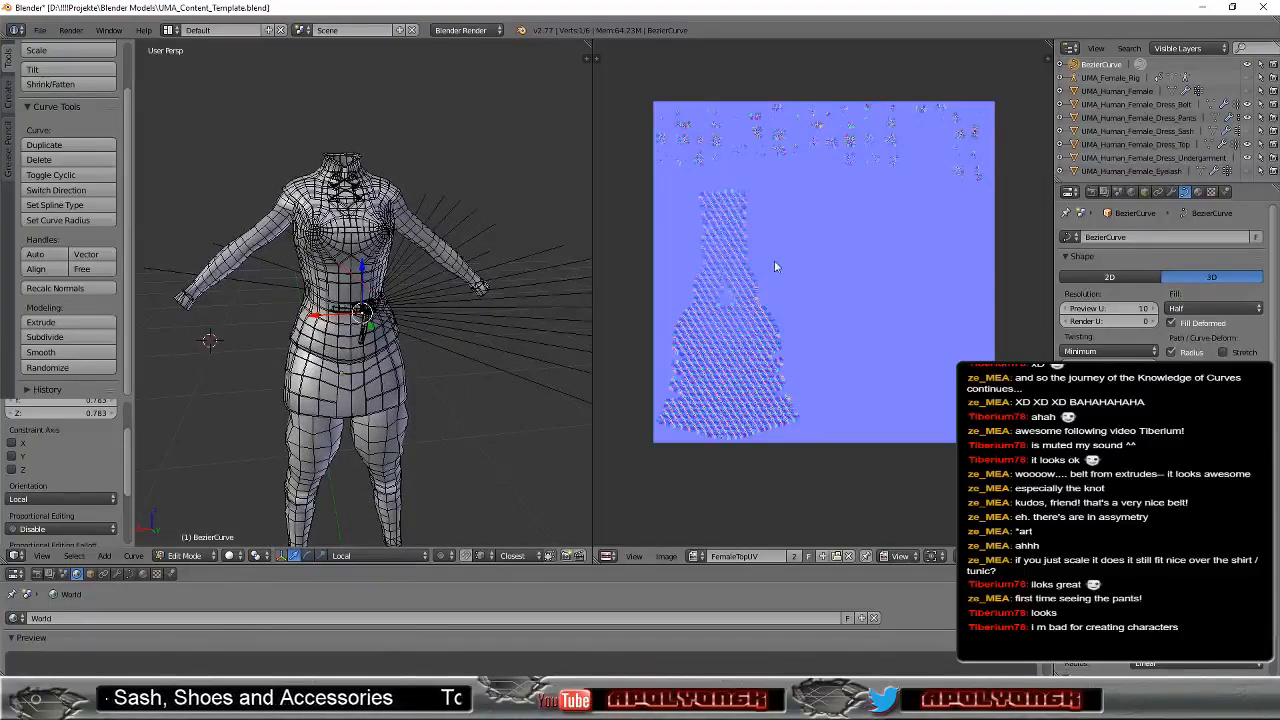
Step: Show the UMA female body, hide the dress parts including the pants and top, and examine the bare base mesh
left_click(1247, 91)
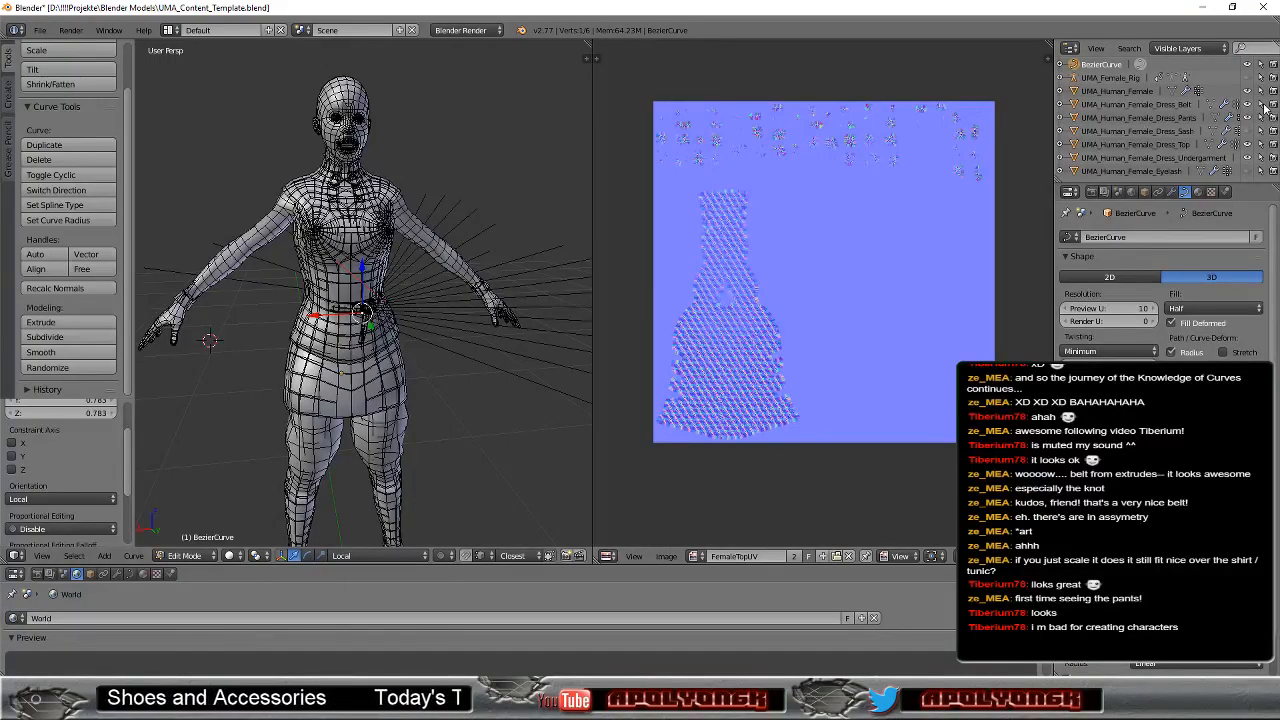
left_click(1247, 117)
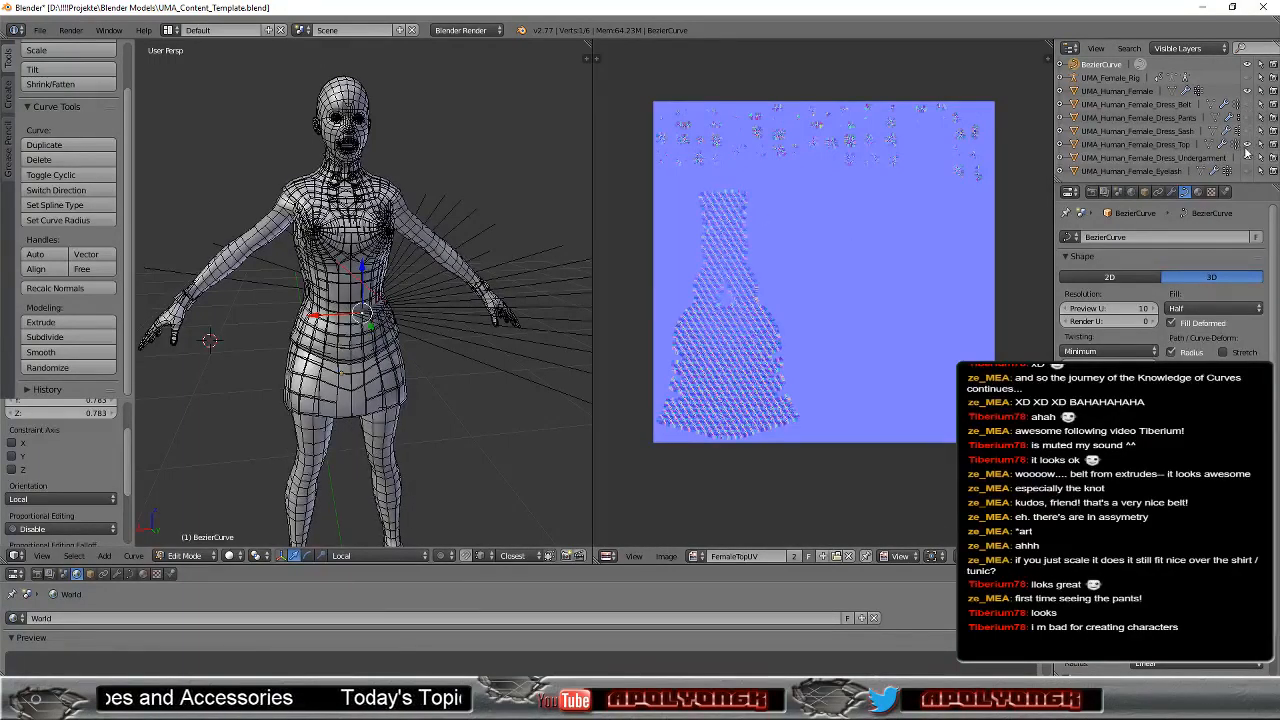
left_click(1246, 147)
middle_click_drag(418, 403, 455, 345)
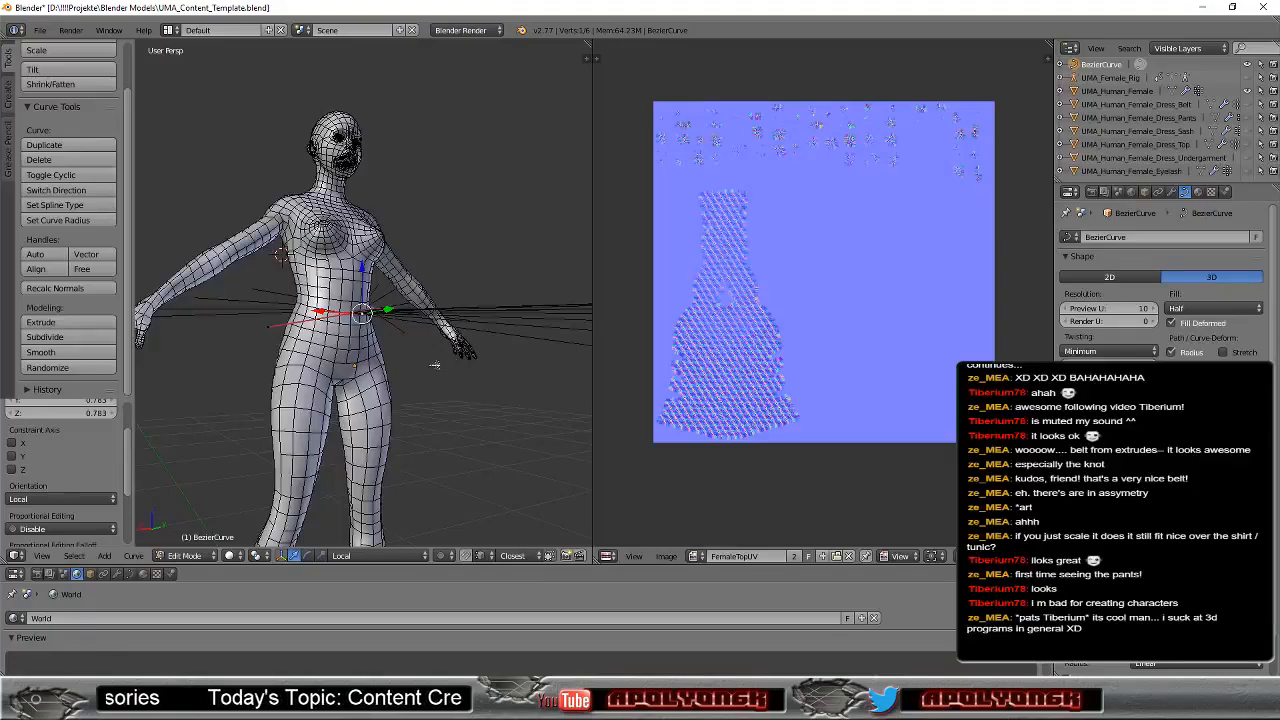
middle_click_drag(450, 386, 496, 423)
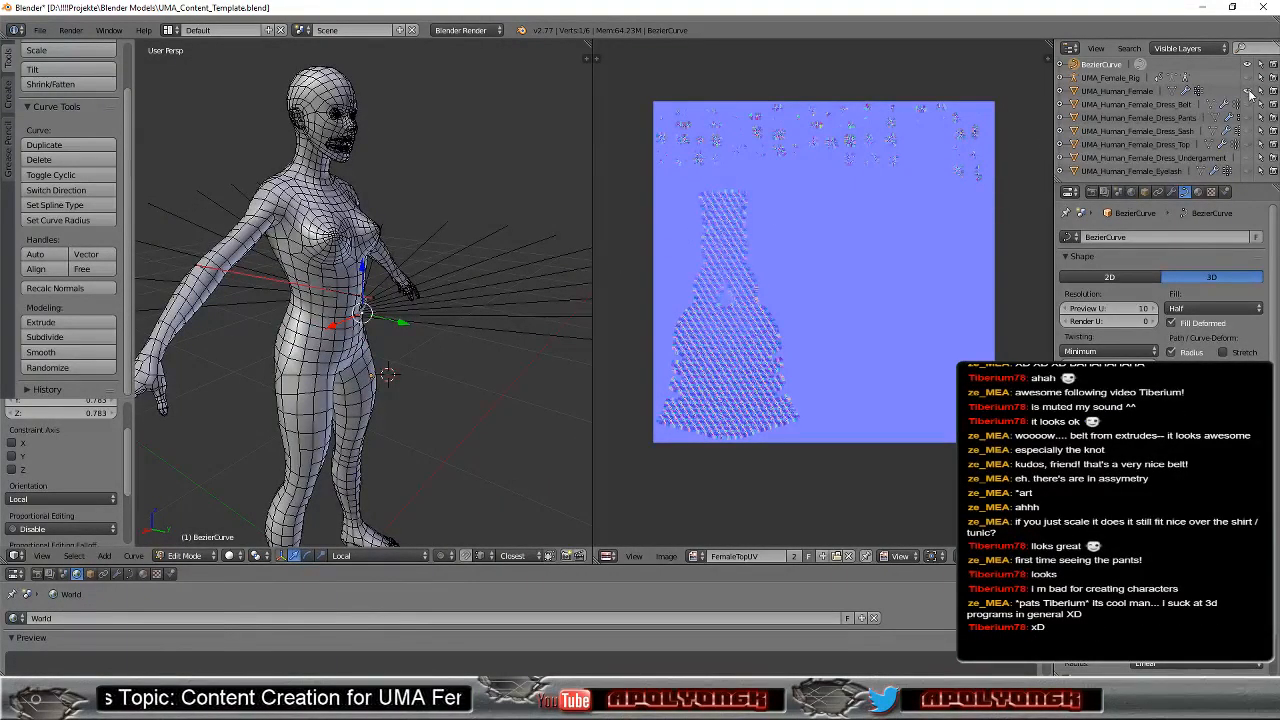
Step: Hide the female body, show only the dress undergarment with the curve, and examine the garment from all sides
left_click(1248, 91)
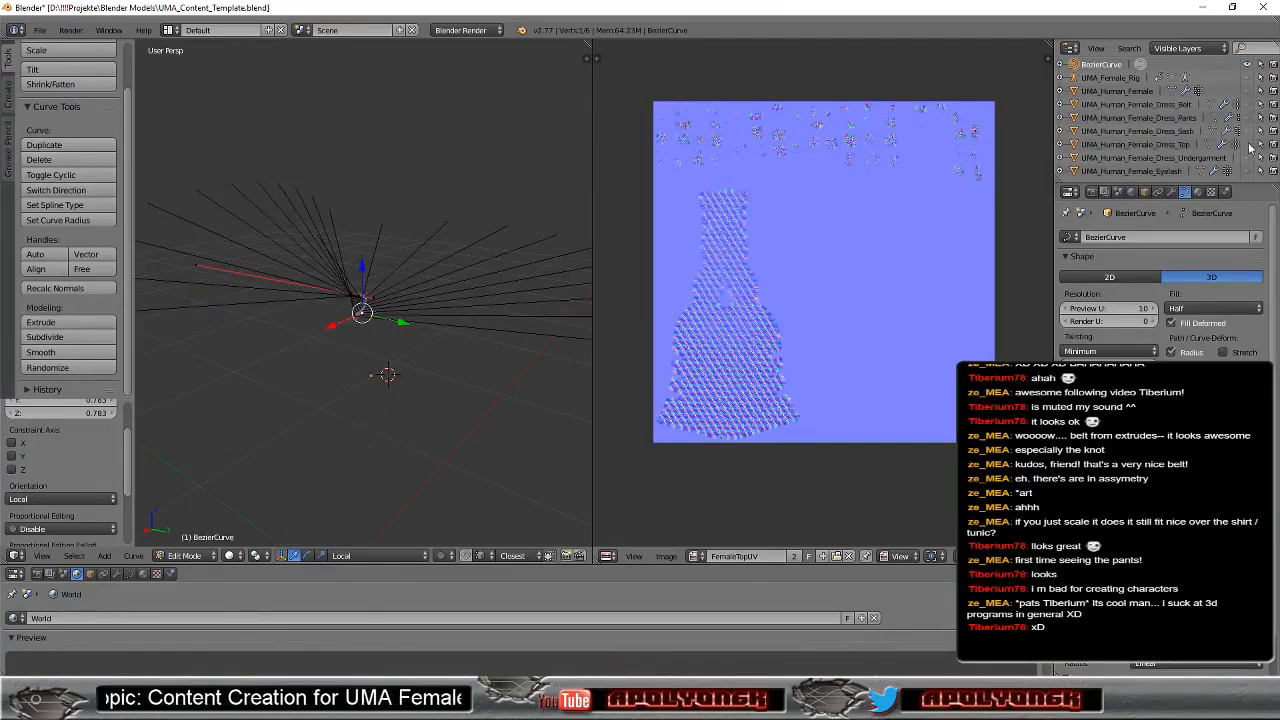
left_click(1248, 158)
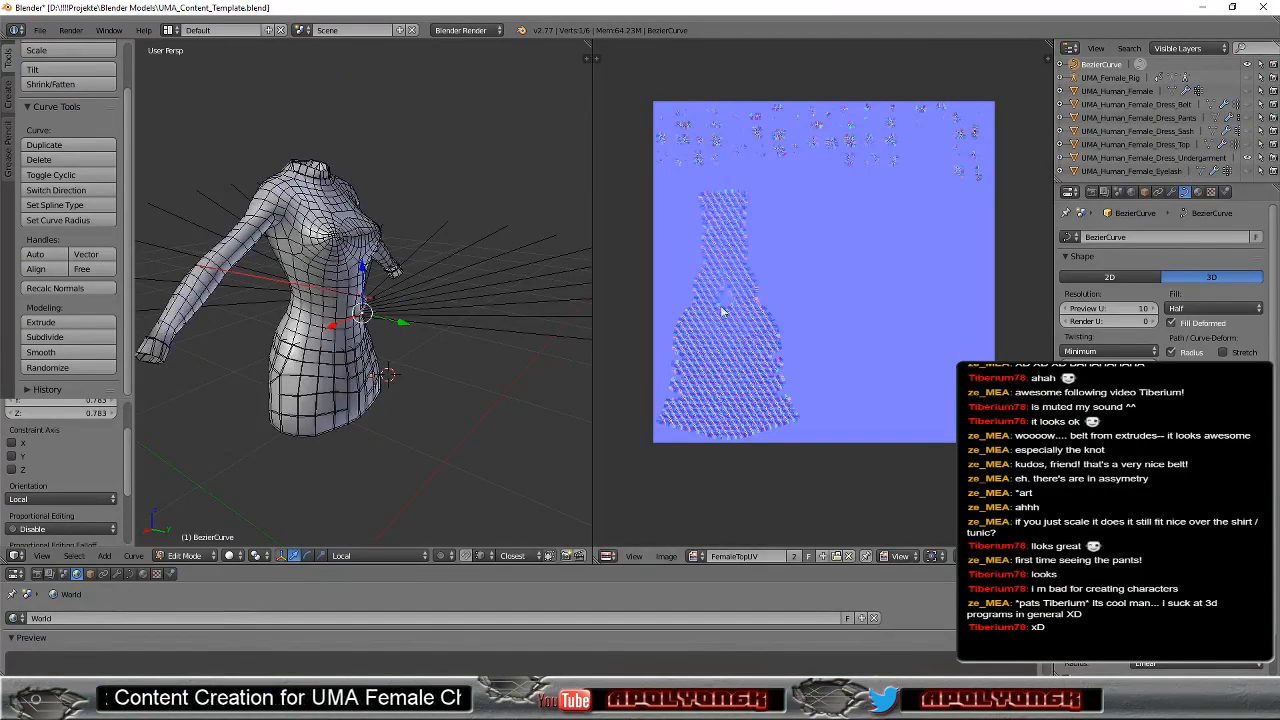
middle_click_drag(480, 318, 290, 313)
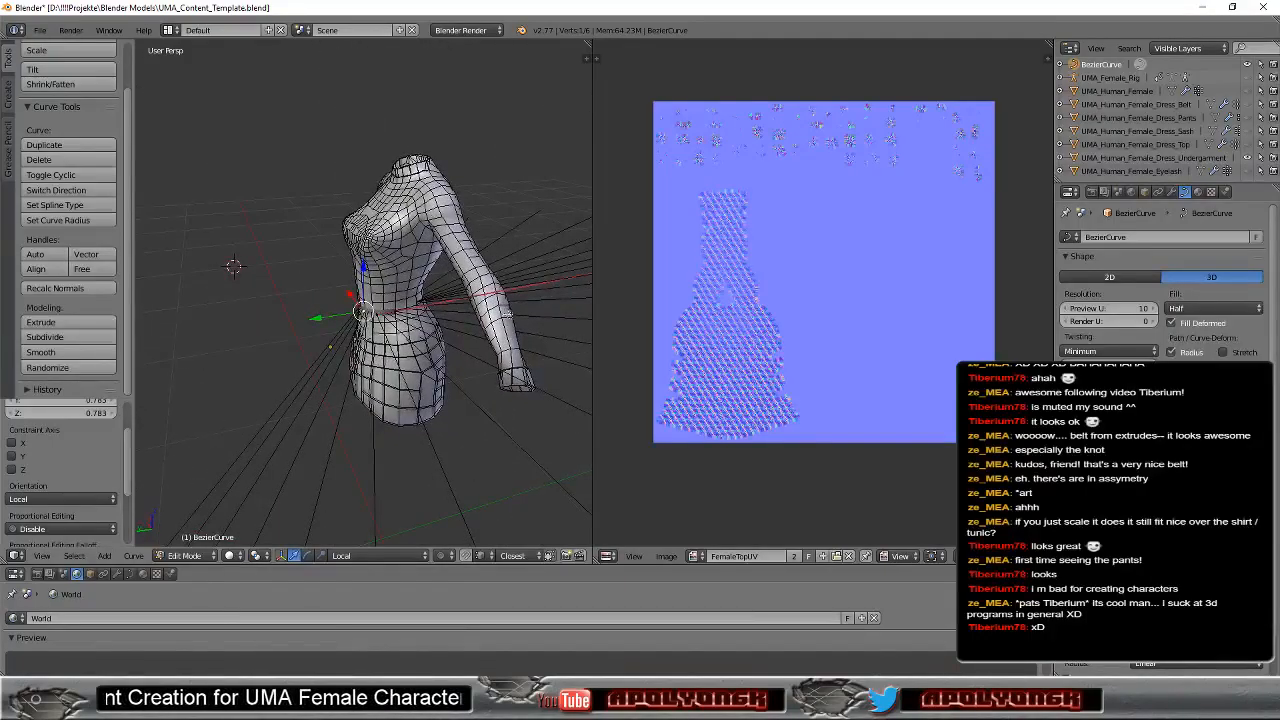
middle_click_drag(444, 211, 180, 304)
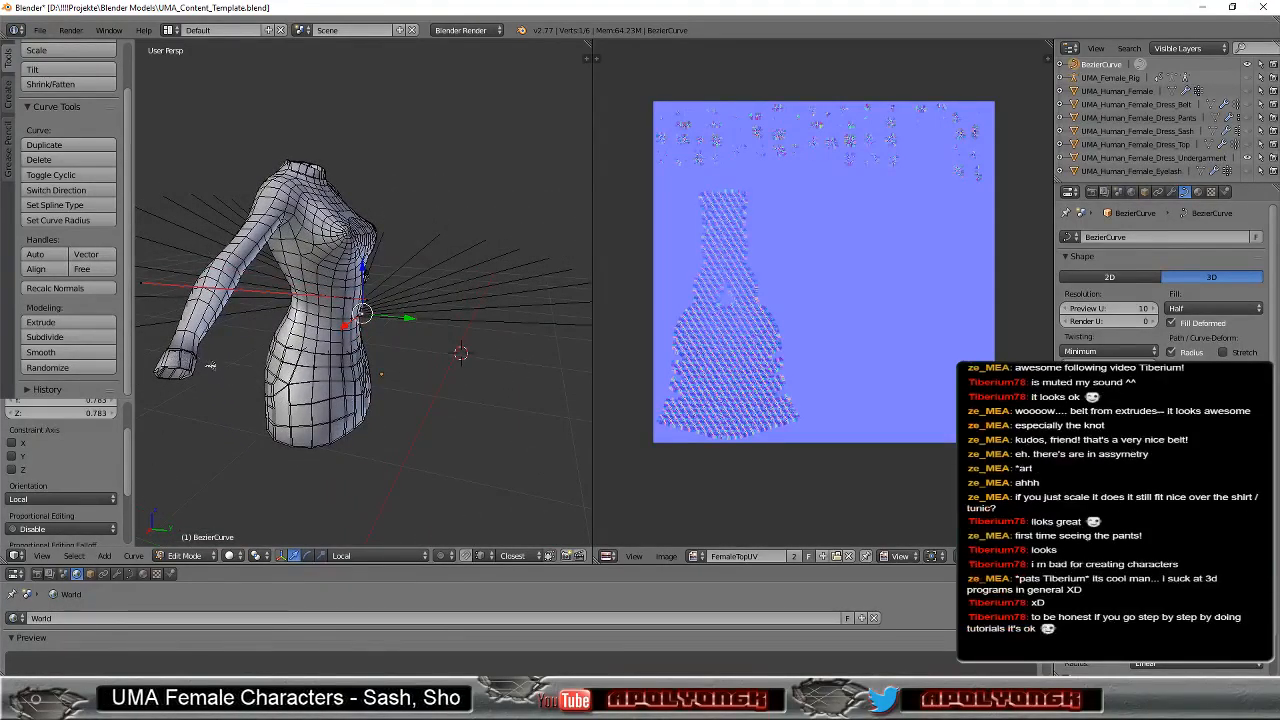
middle_click_drag(255, 365, 150, 463)
scroll(140, 371, "up", 2)
scroll(300, 335, "up", 1)
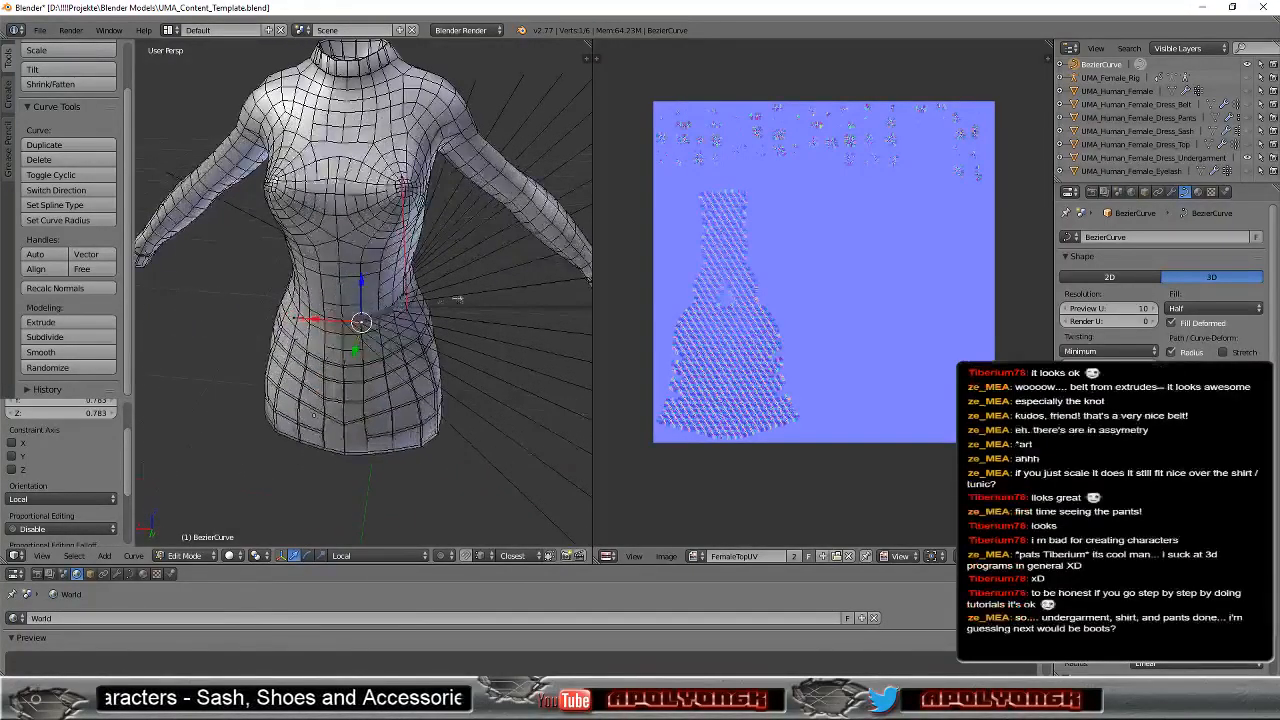
middle_click_drag(457, 299, 418, 322)
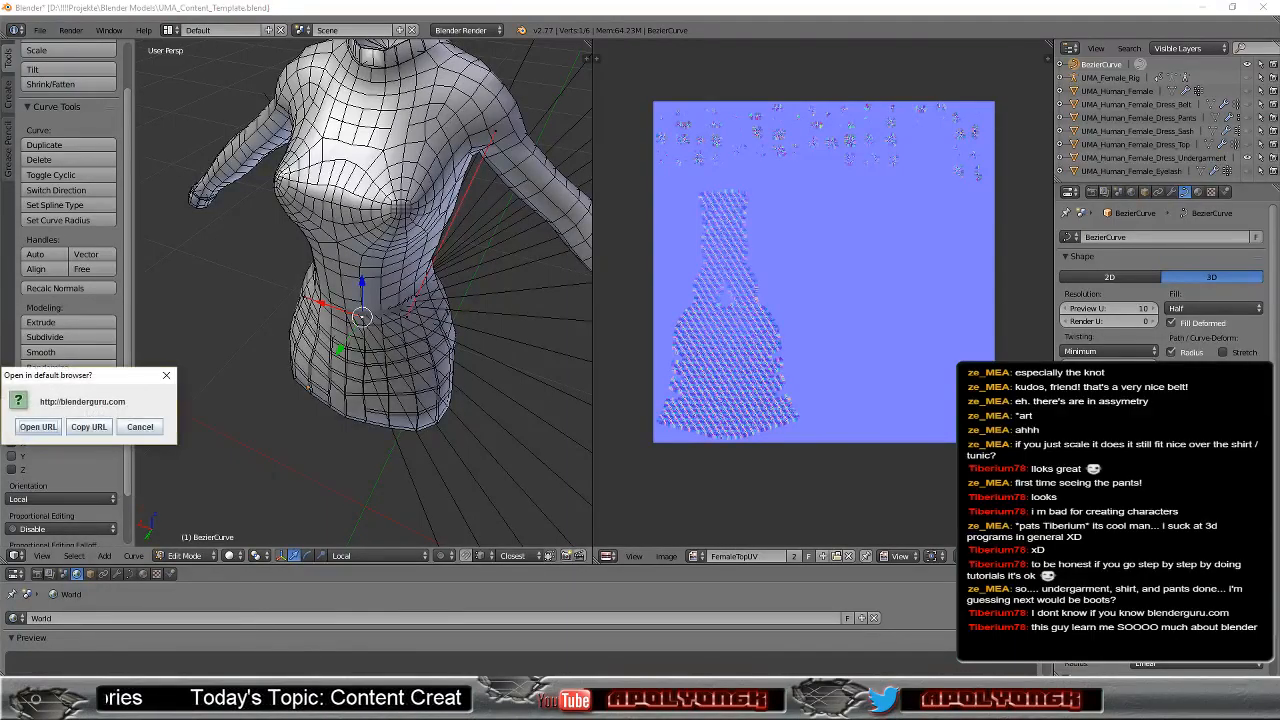
Step: Open blenderguru.com from the chat link in the web browser and look through the posts on its front page
left_click(38, 428)
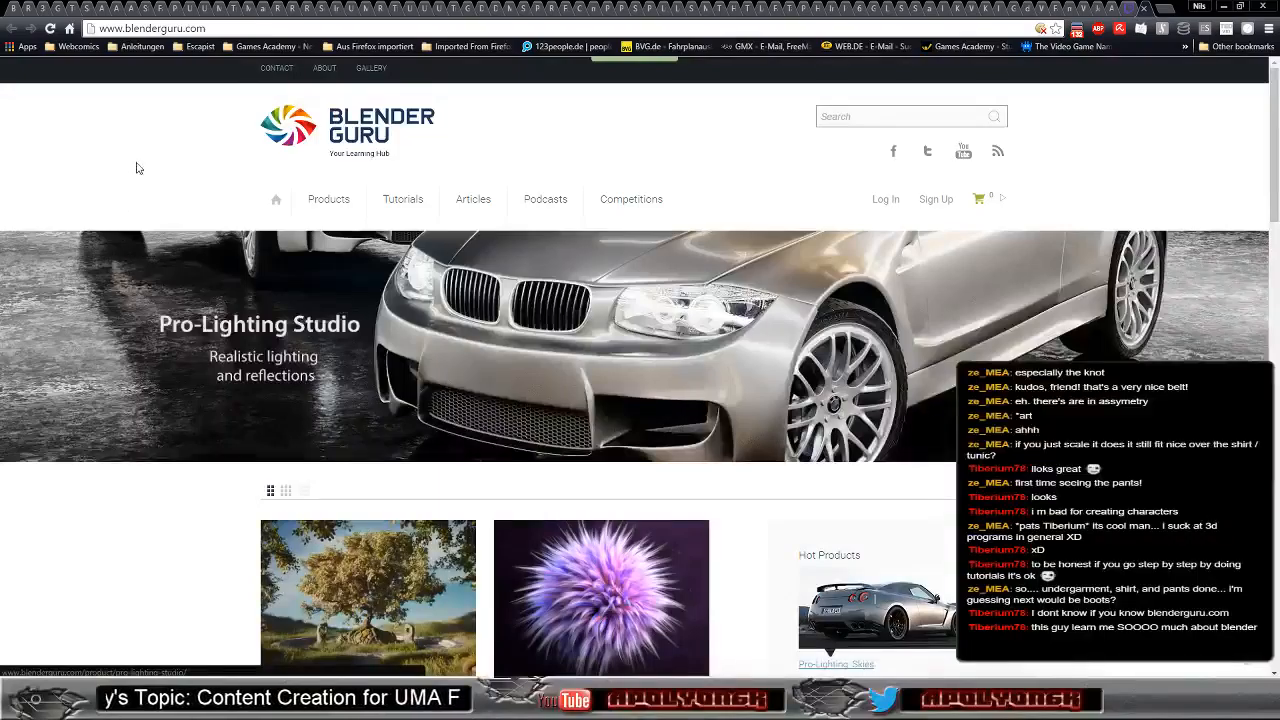
scroll(135, 214, "down", 5)
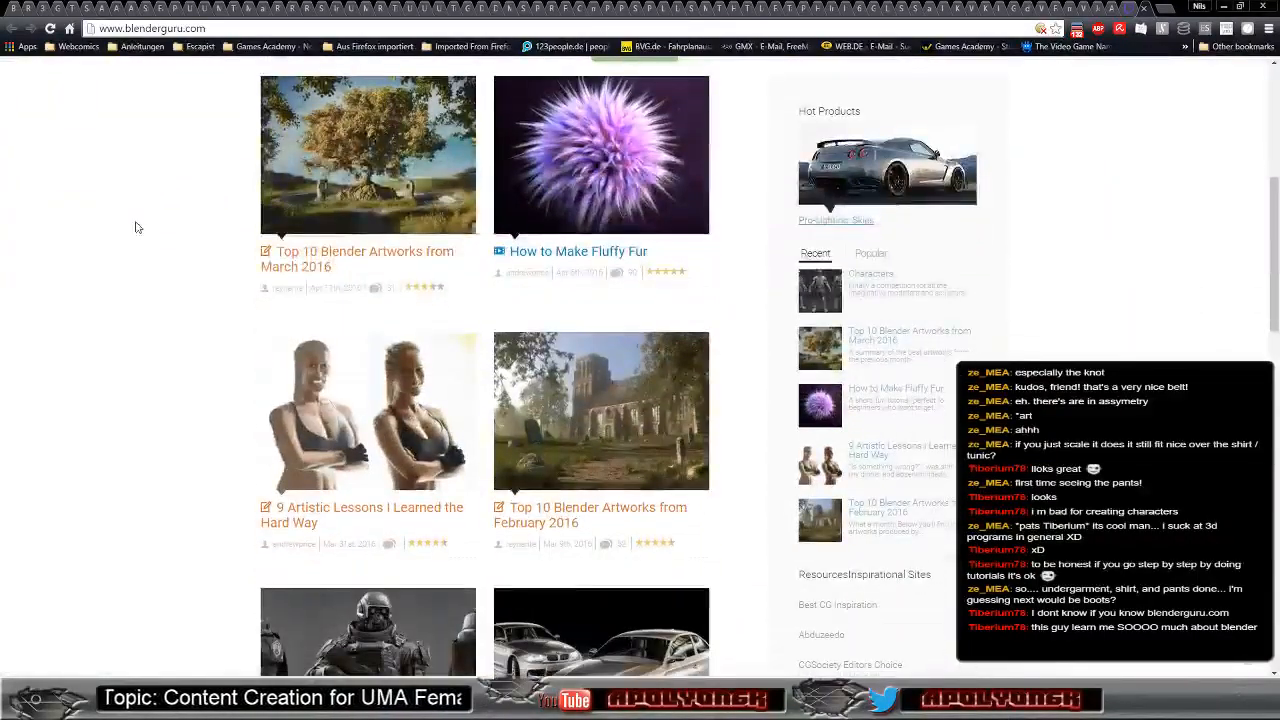
scroll(135, 214, "down", 6)
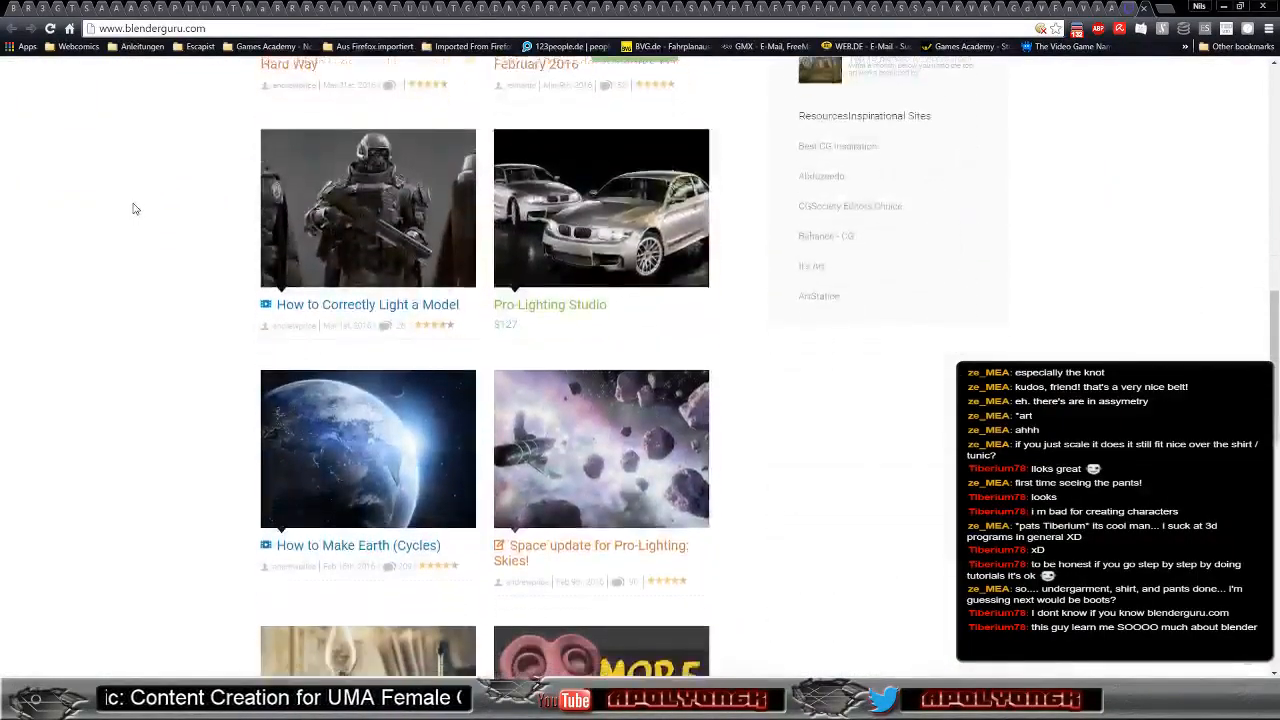
scroll(128, 245, "down", 5)
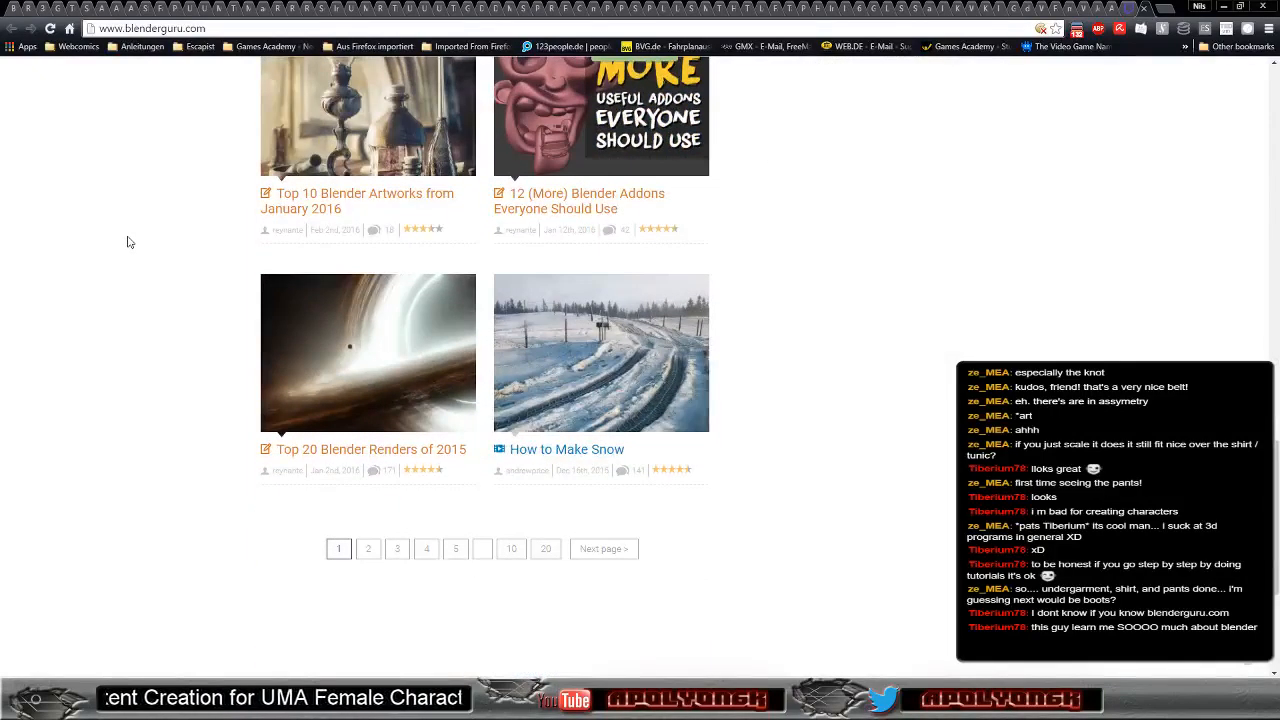
scroll(127, 238, "up", 9)
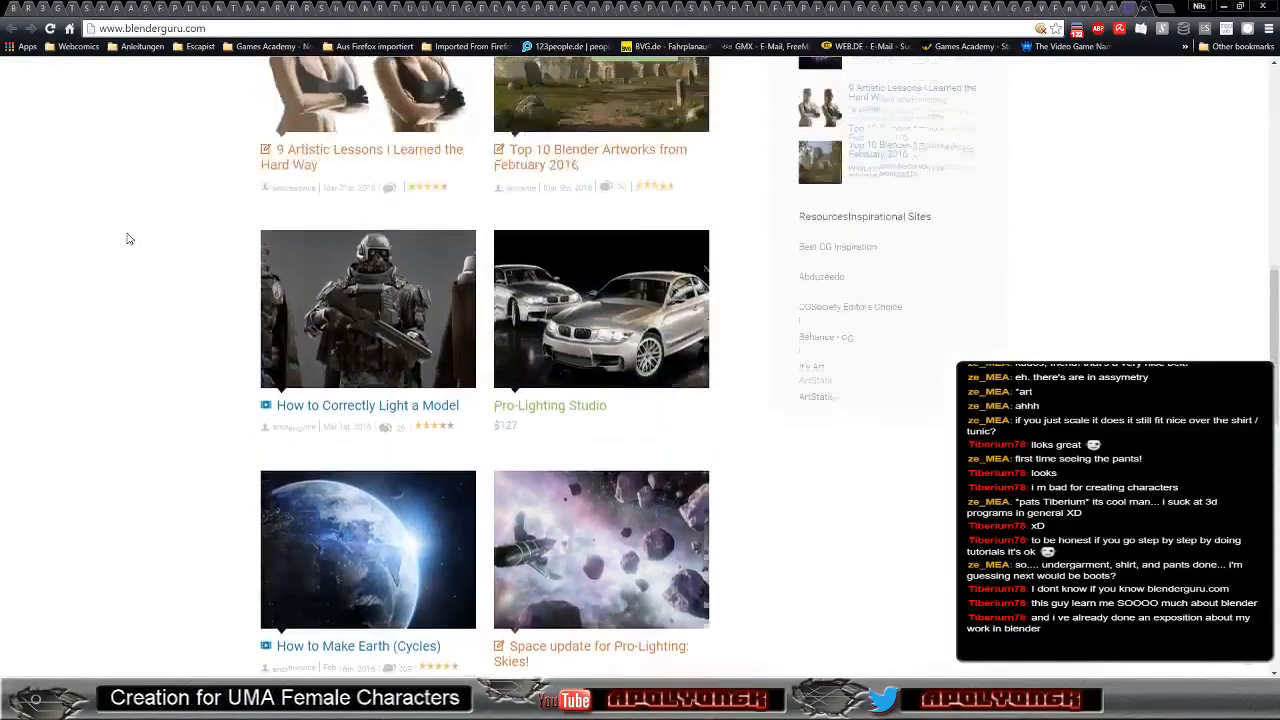
scroll(127, 240, "up", 6)
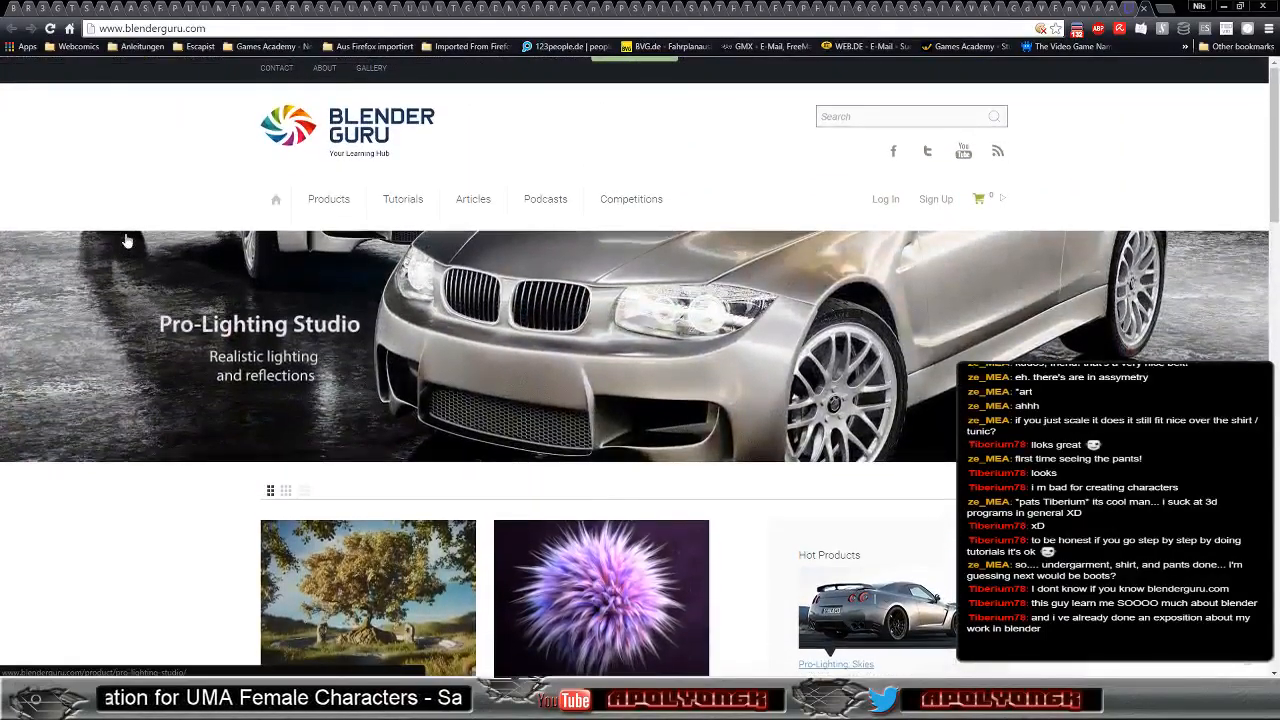
Step: Open the Modeling tutorials category on Blender Guru and look through the listed tutorials
mouse_move(424, 200)
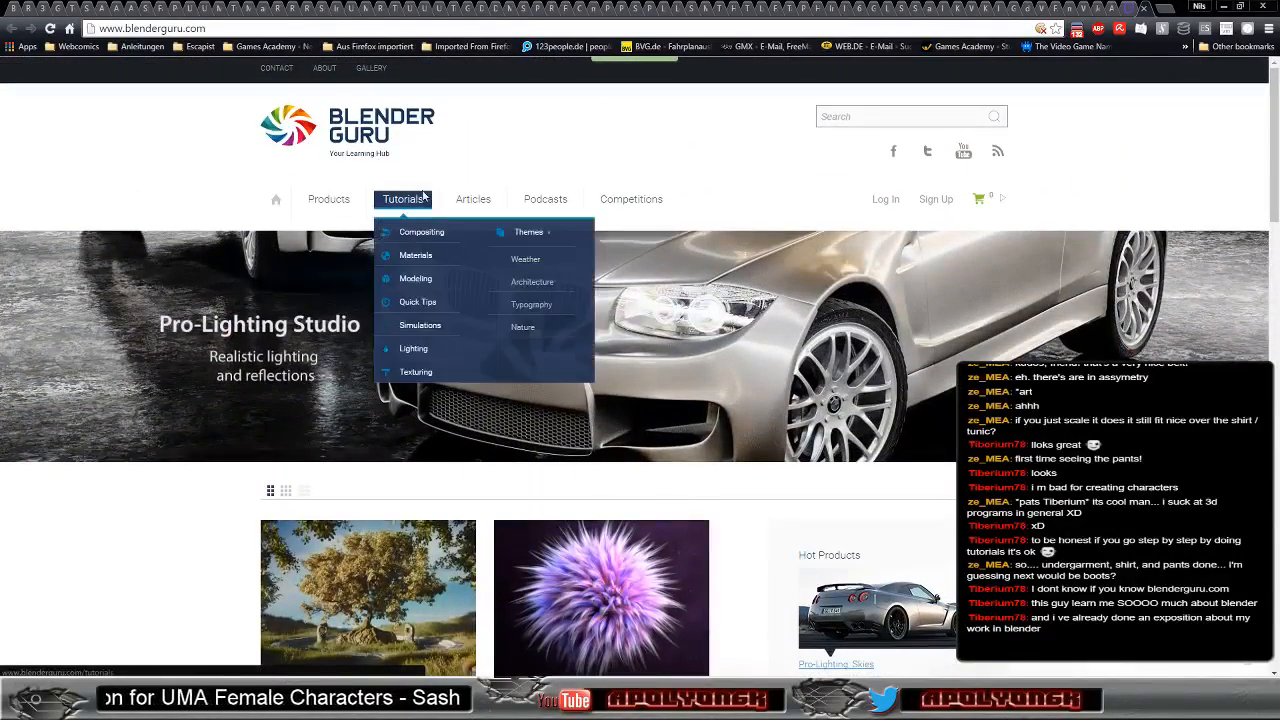
left_click(413, 283)
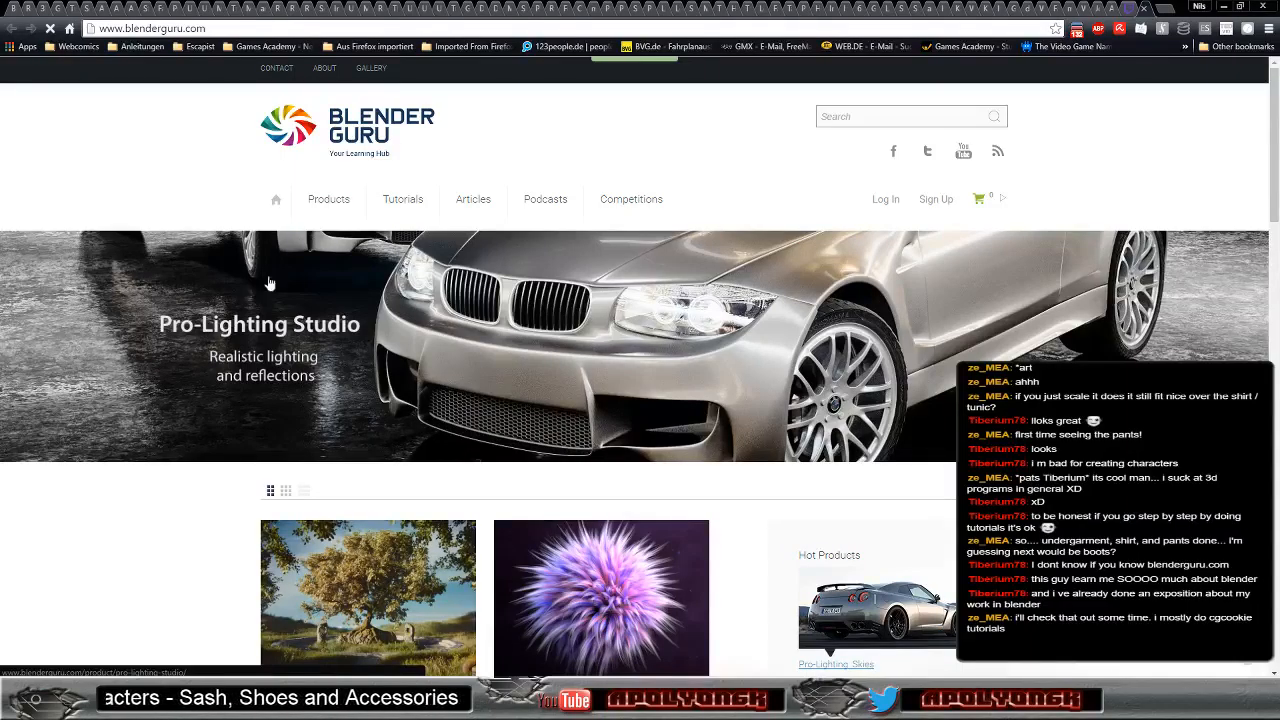
mouse_move(413, 198)
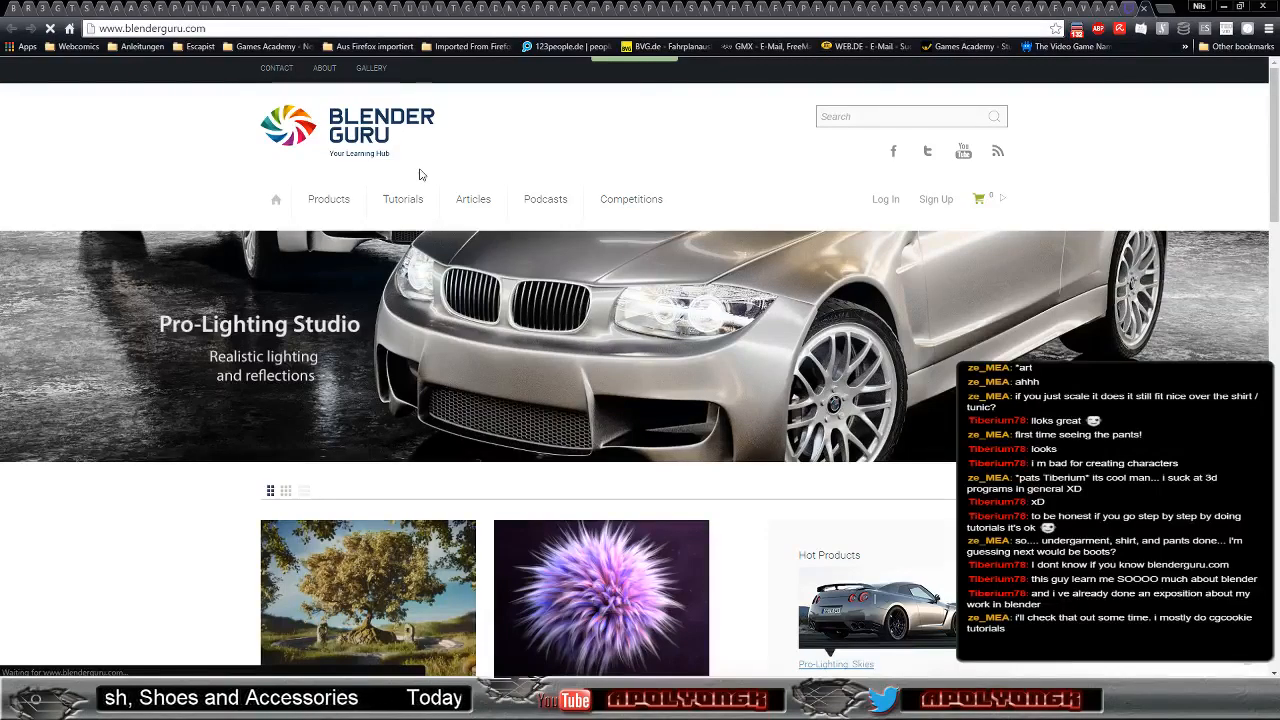
scroll(174, 342, "down", 2)
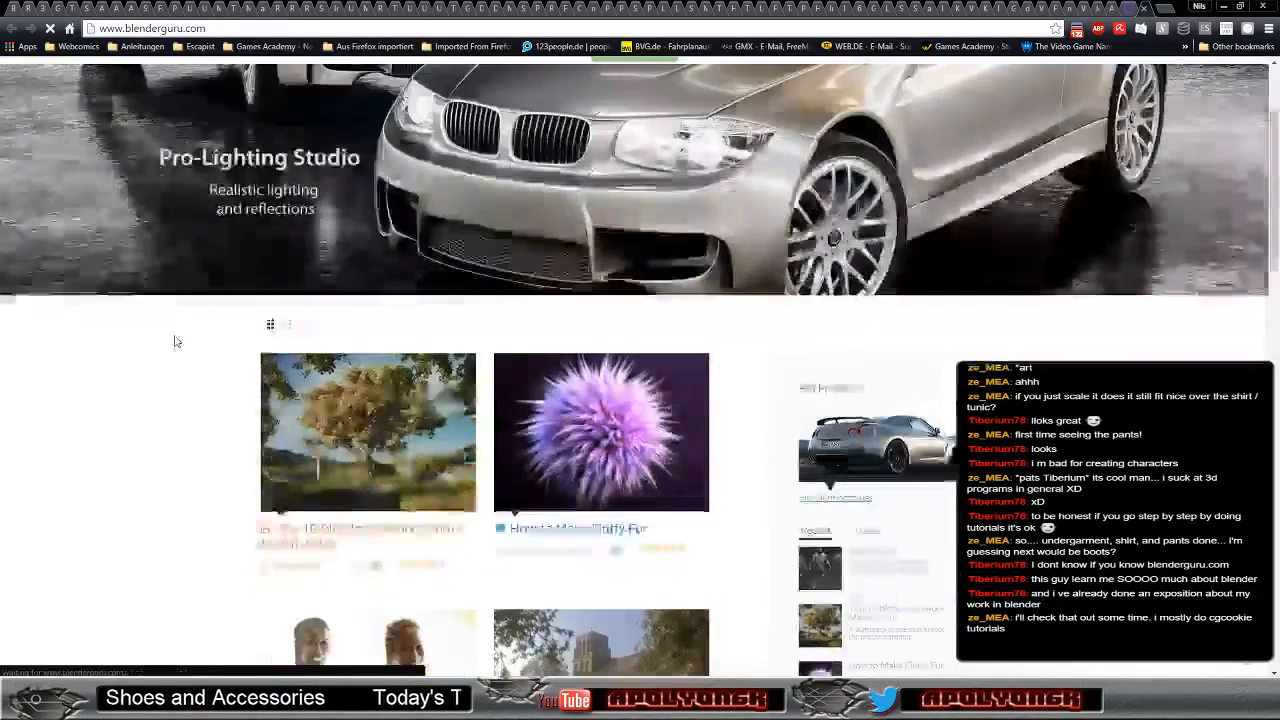
scroll(172, 336, "down", 3)
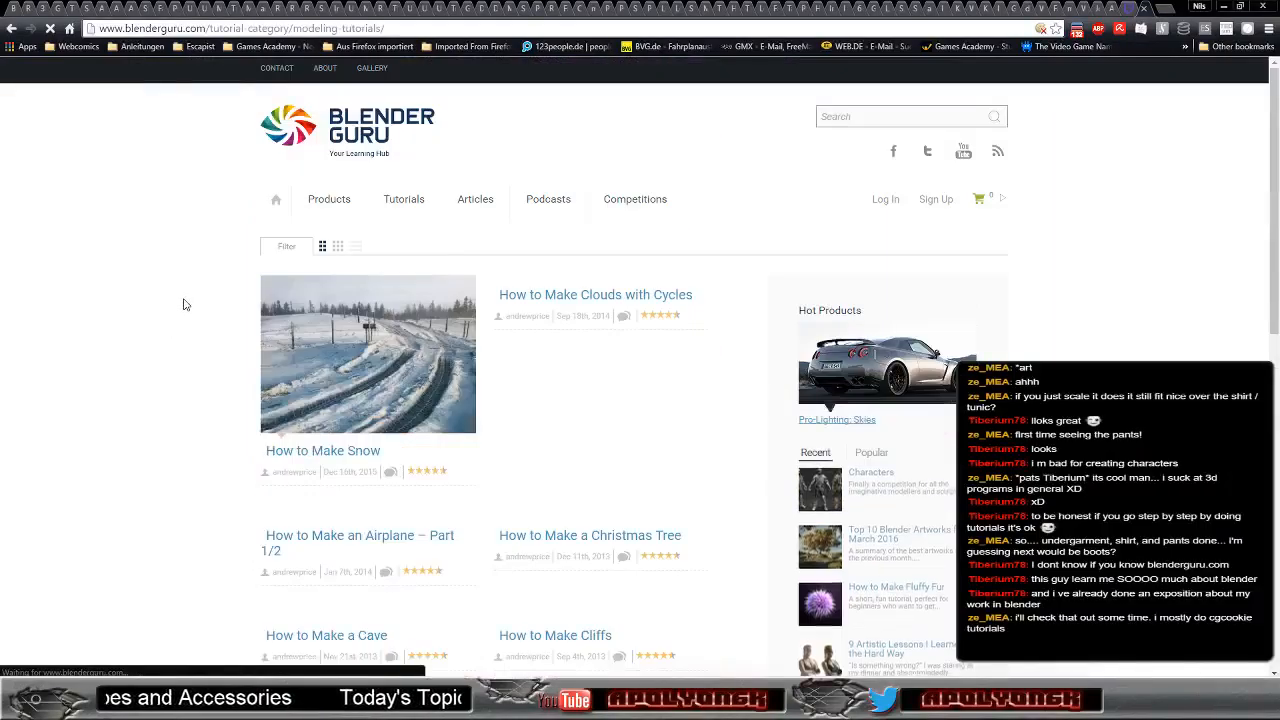
scroll(152, 278, "down", 3)
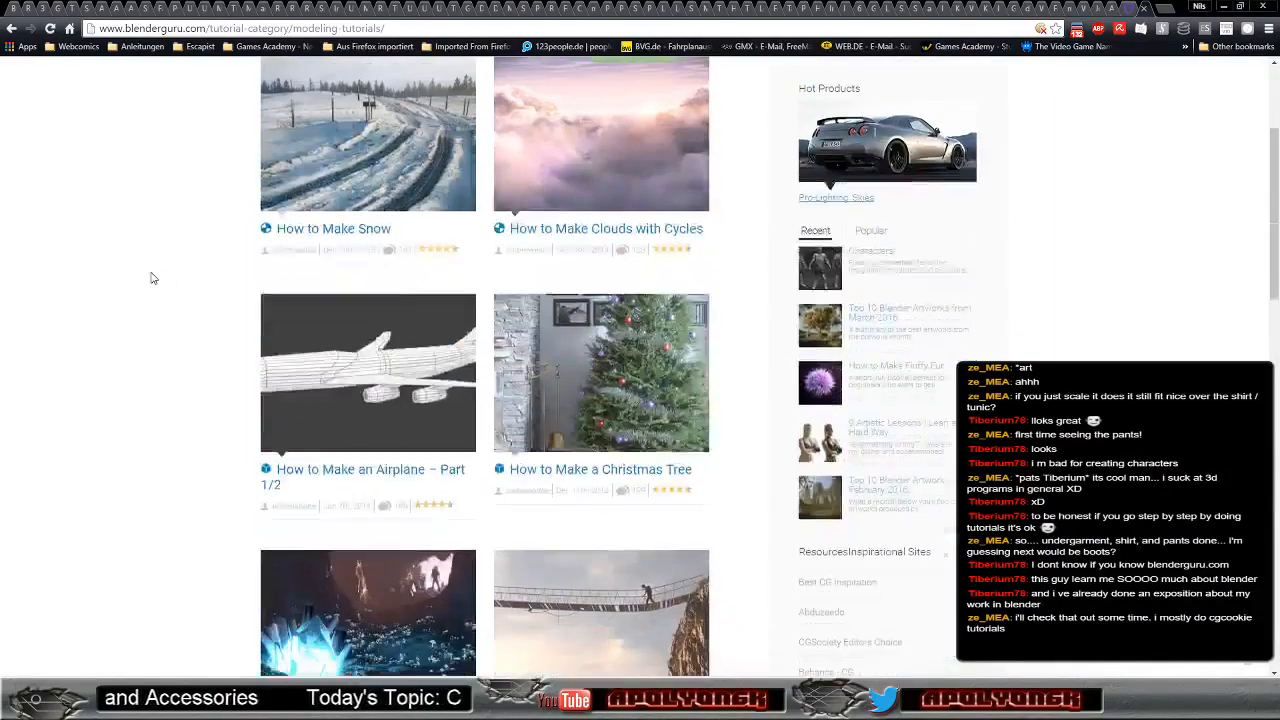
scroll(152, 278, "down", 3)
scroll(152, 274, "down", 2)
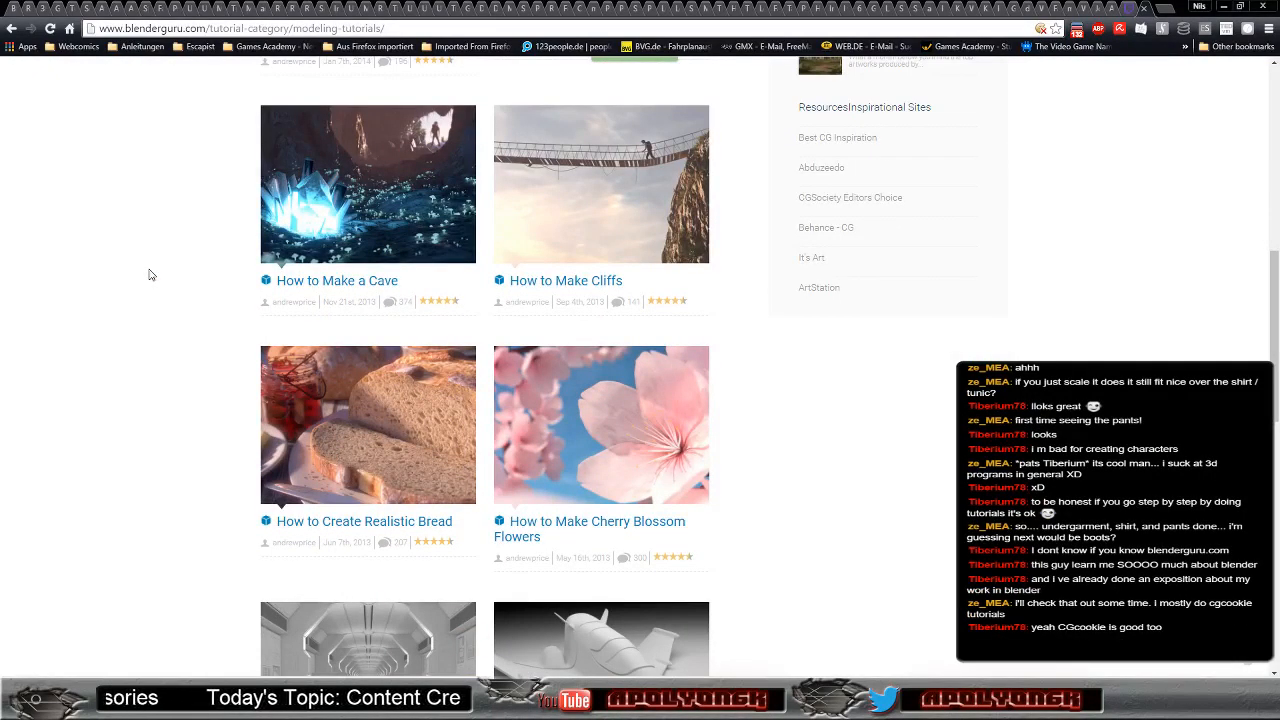
scroll(110, 274, "down", 3)
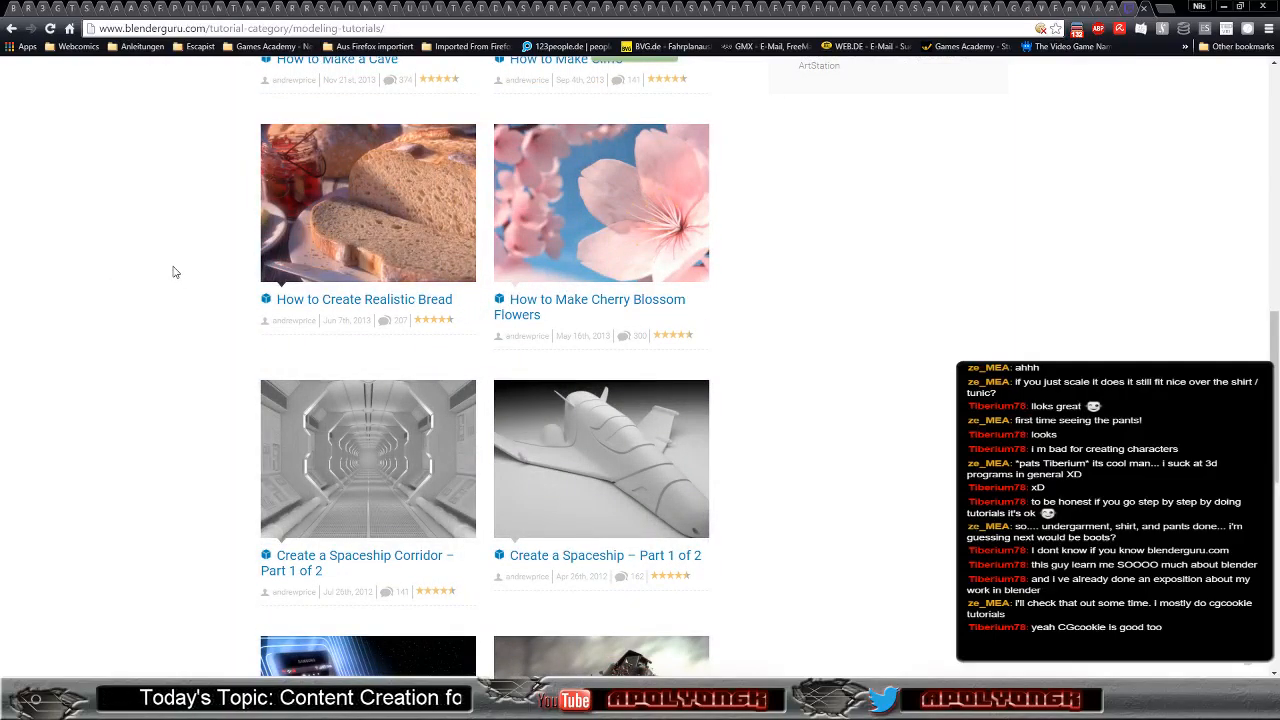
scroll(173, 271, "down", 2)
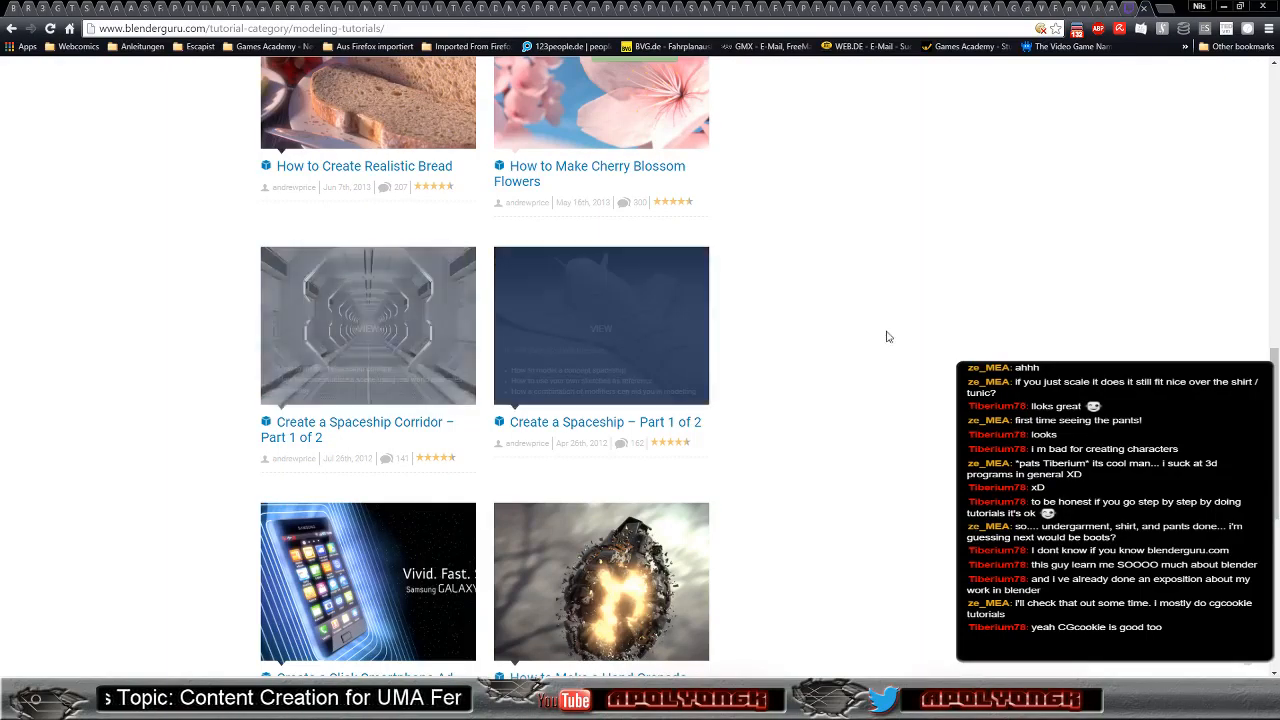
scroll(108, 277, "down", 3)
scroll(91, 280, "up", 2)
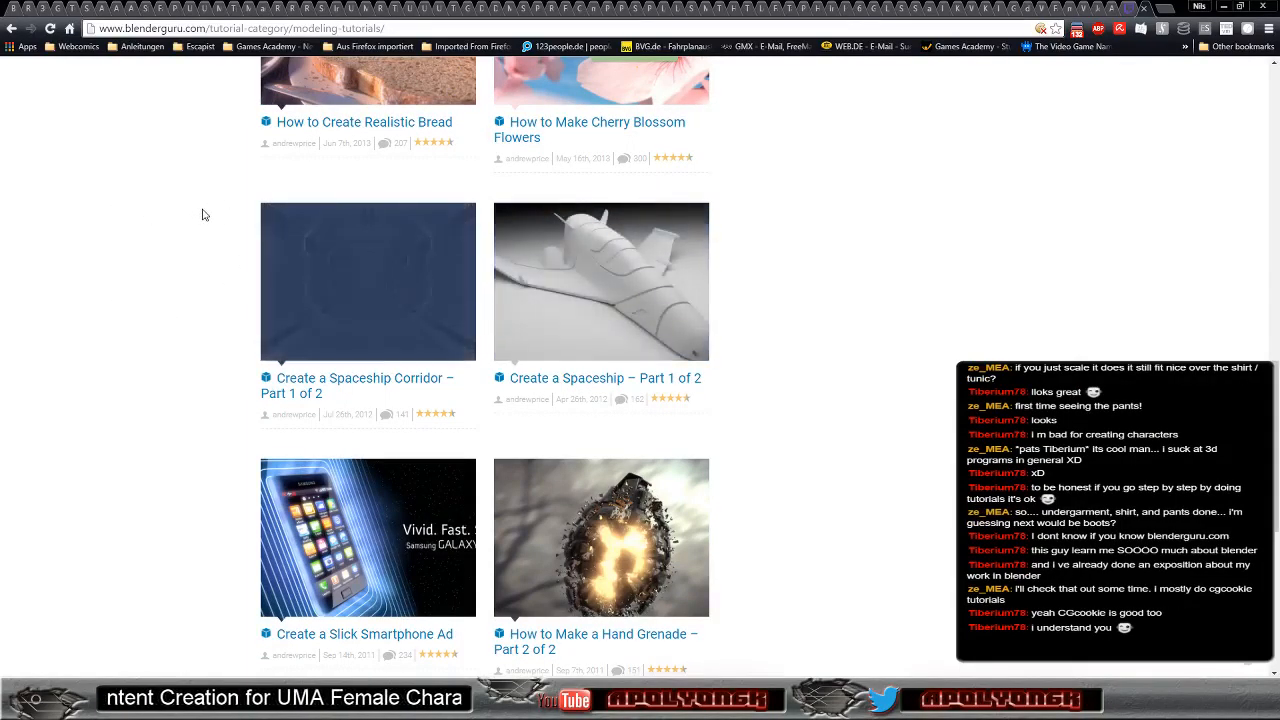
scroll(101, 235, "up", 8)
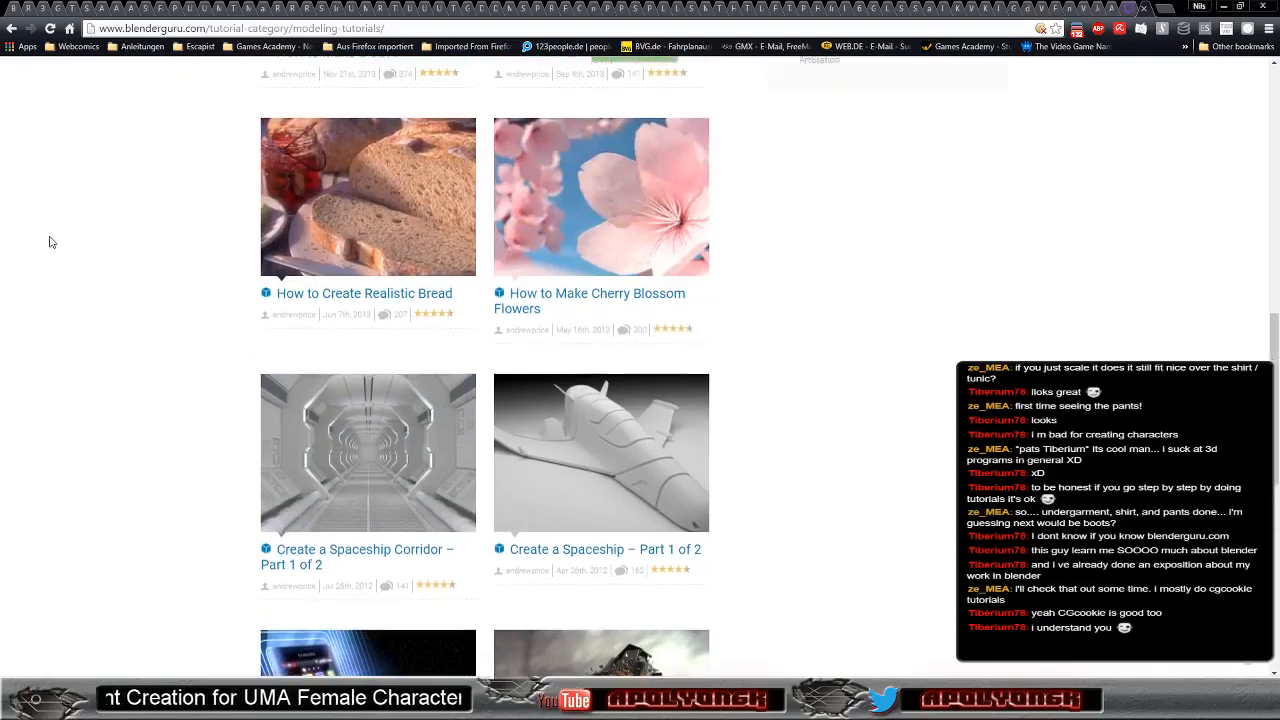
scroll(70, 246, "up", 3)
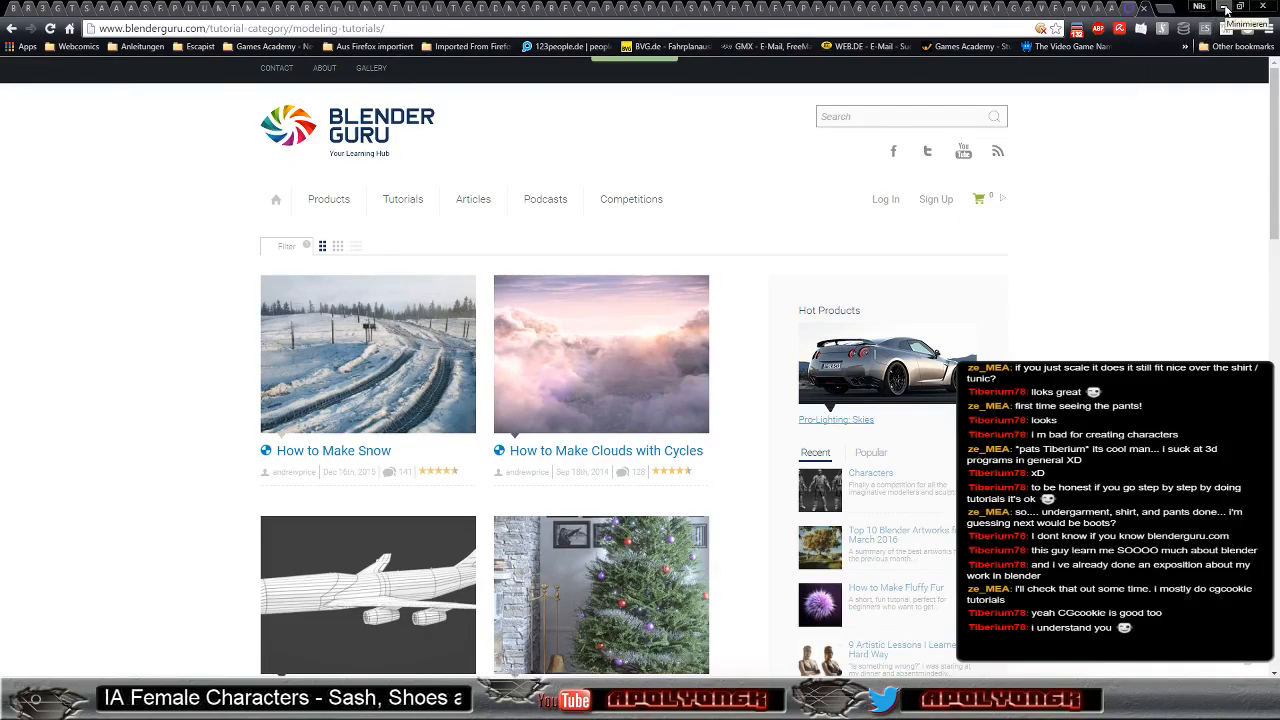
Step: Return to Blender and widen the 3D view against the UV image editor
left_click(1226, 9)
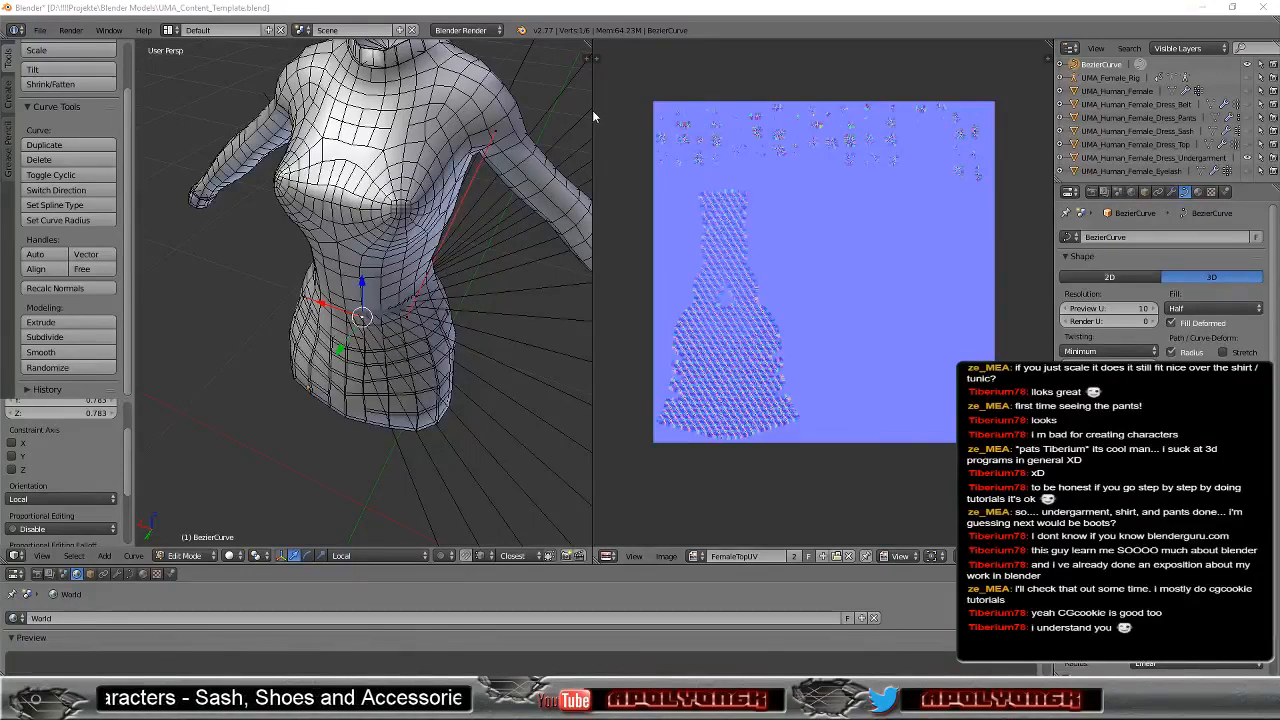
left_click_drag(593, 110, 656, 107)
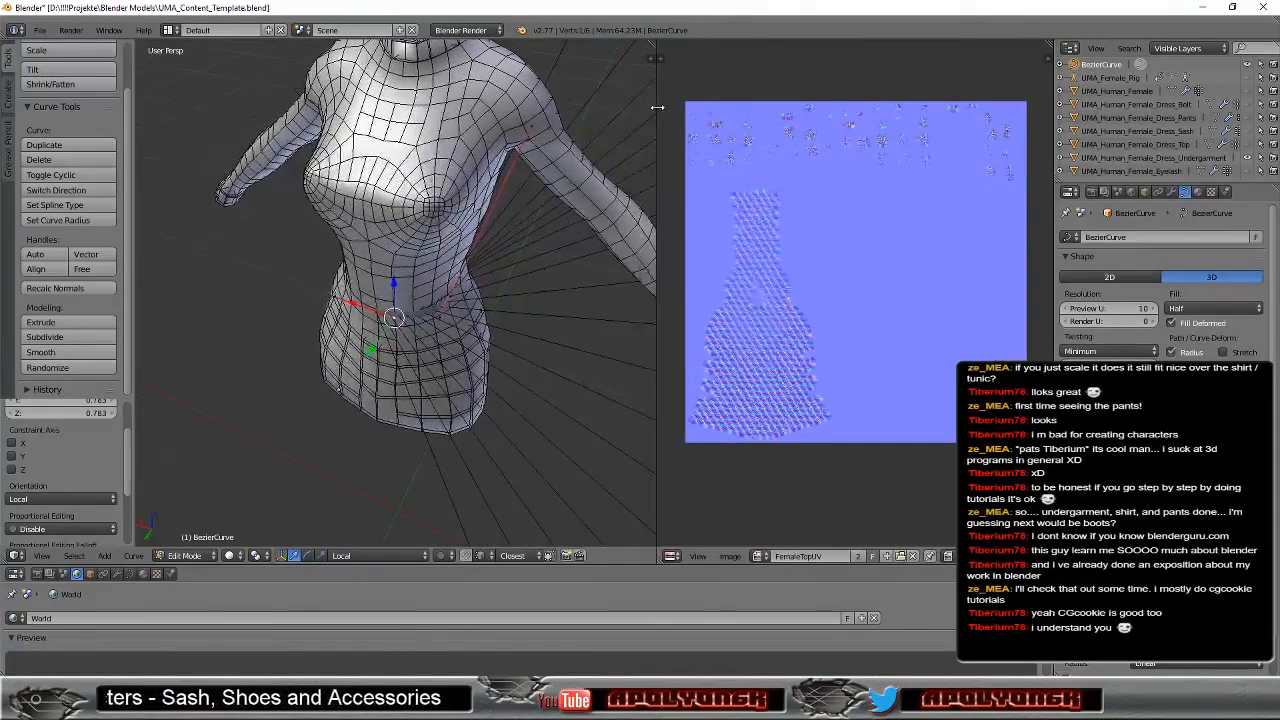
Step: Switch from Blender to the web browser with the Blender Guru modeling tutorials
middle_click_drag(565, 101, 600, 100)
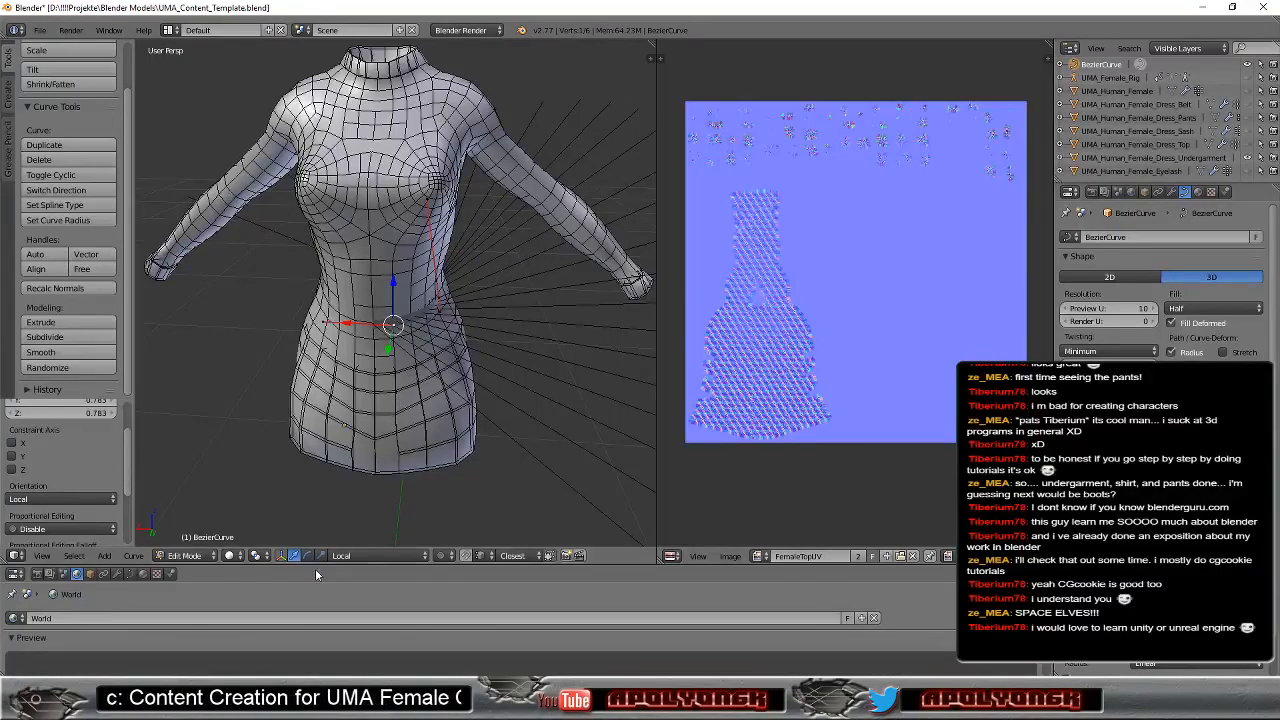
key("alt+Tab")
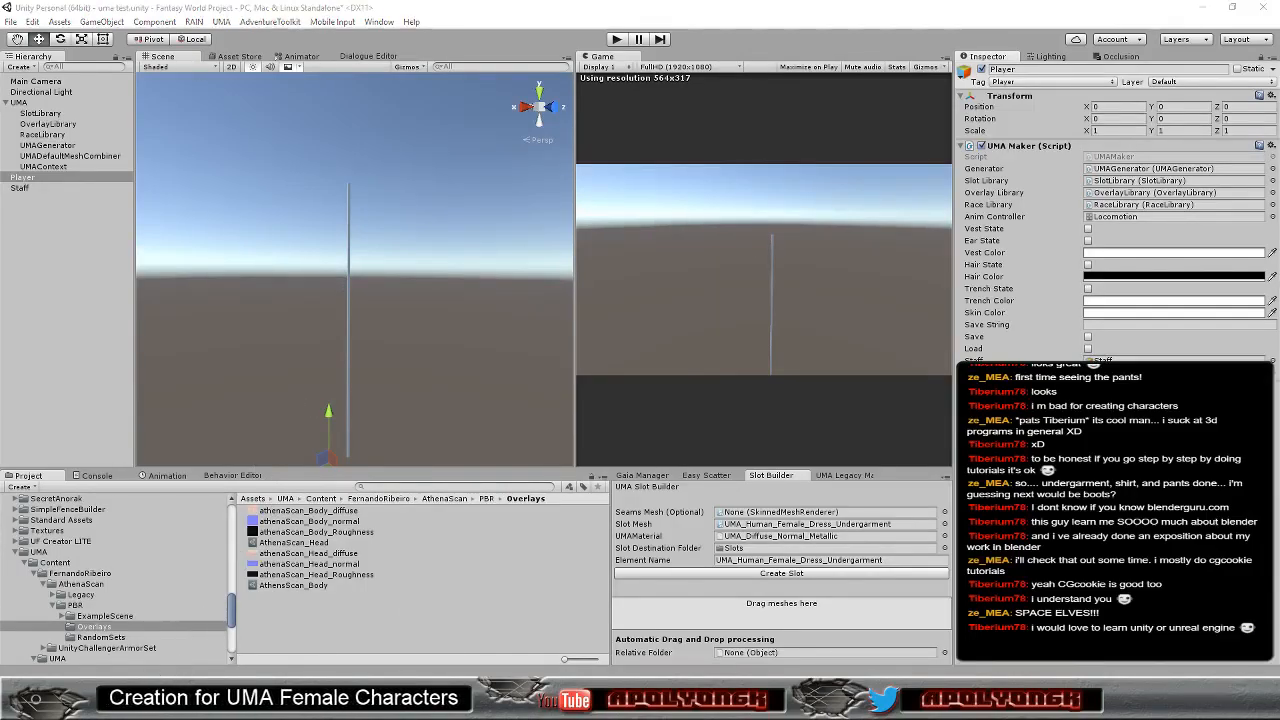
key("alt+Tab")
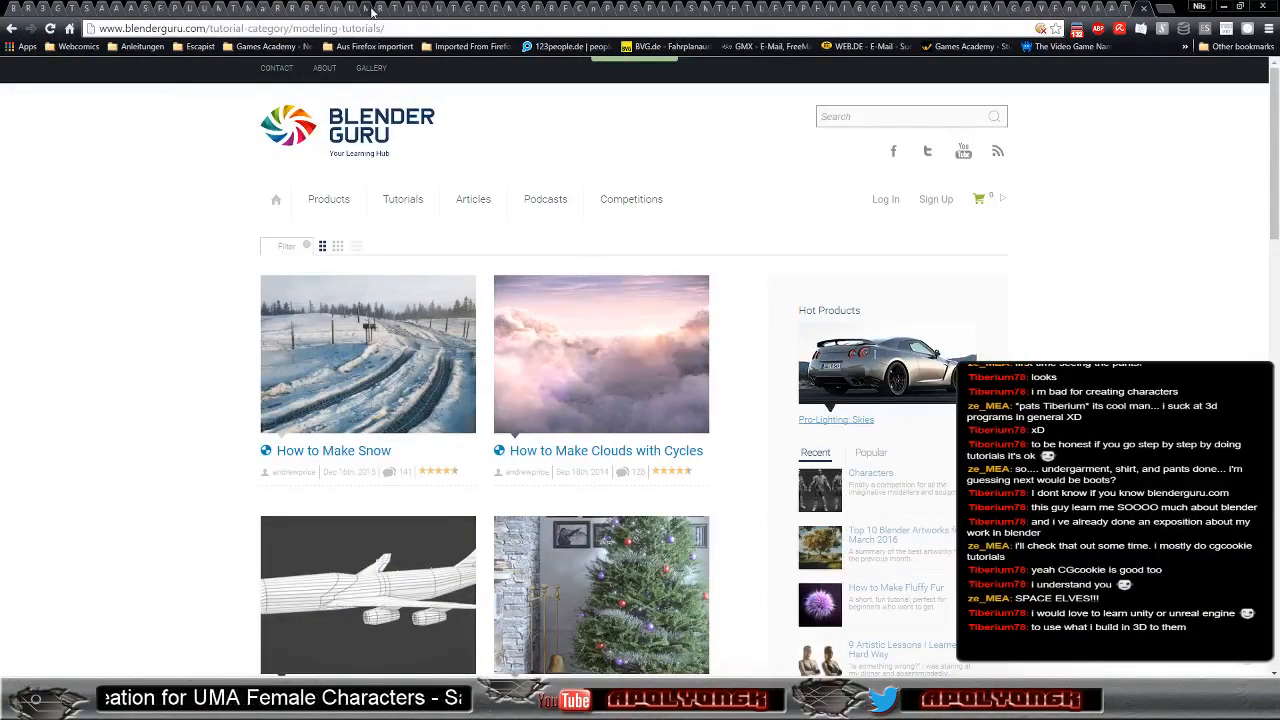
Step: Go through the open browser tabs to find the Unity Learn tutorials page and show its beginning
left_click(236, 10)
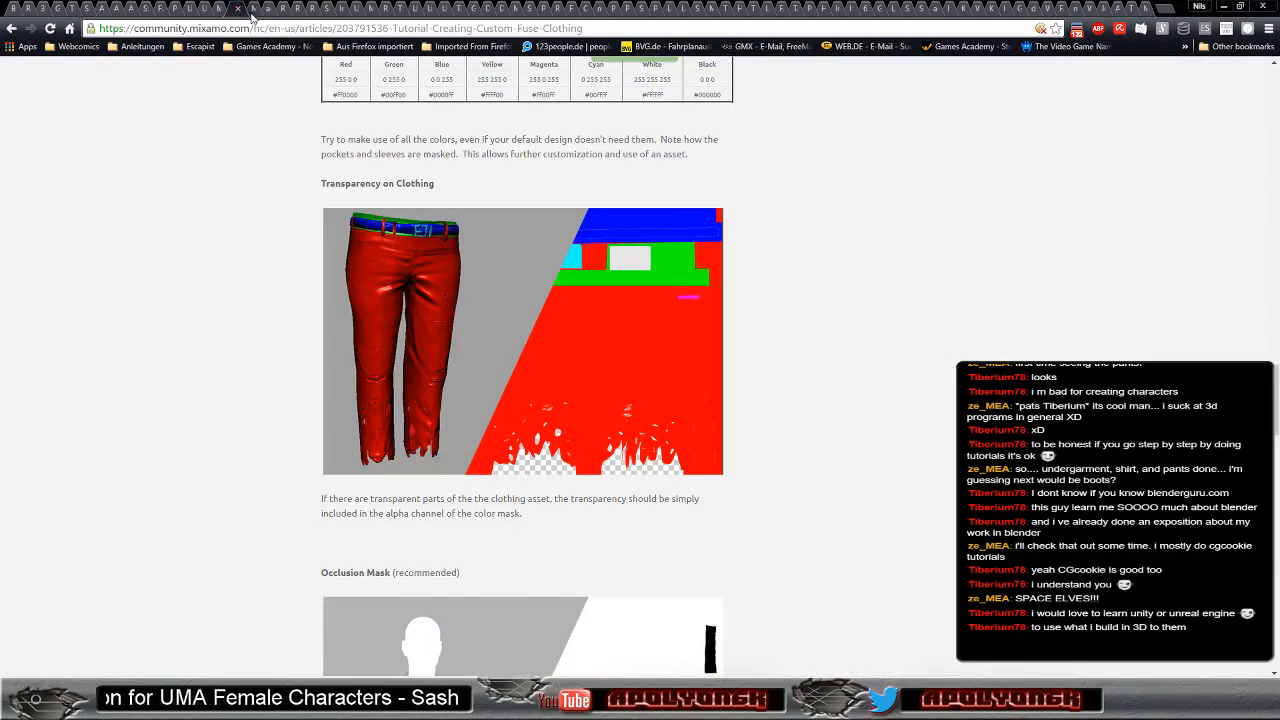
left_click(254, 10)
left_click(270, 10)
left_click(284, 10)
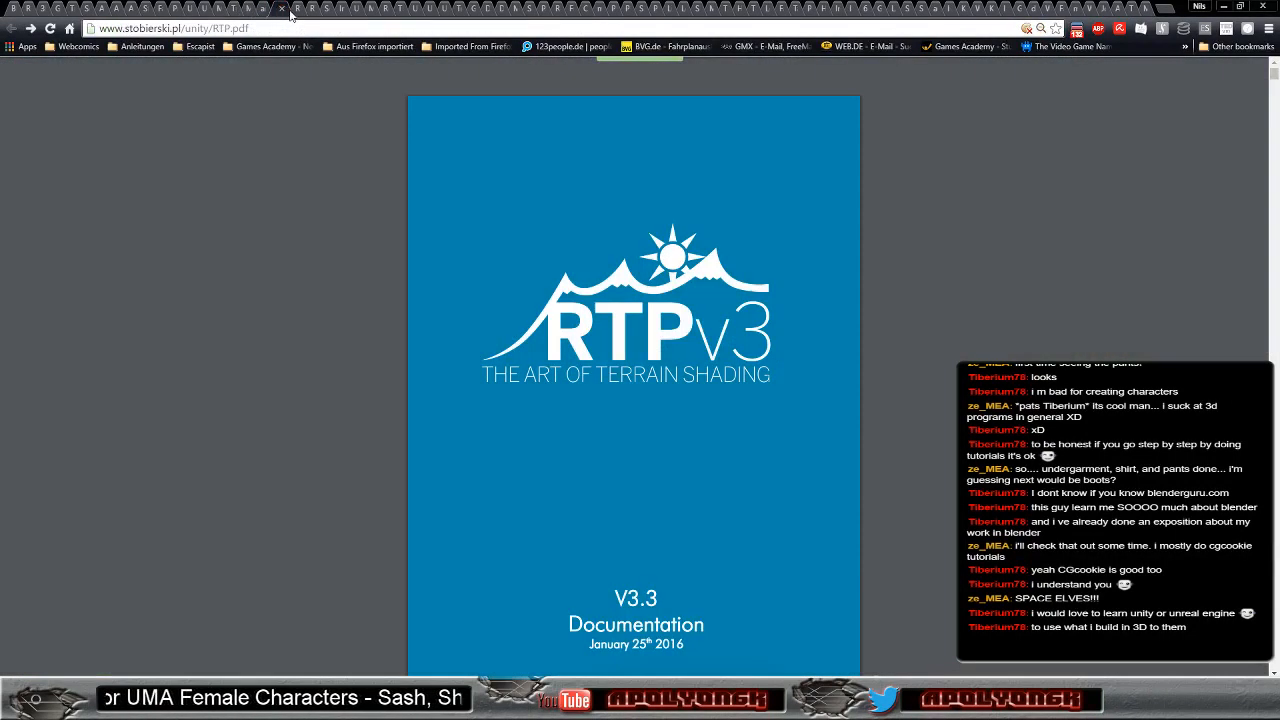
left_click(298, 10)
left_click(316, 10)
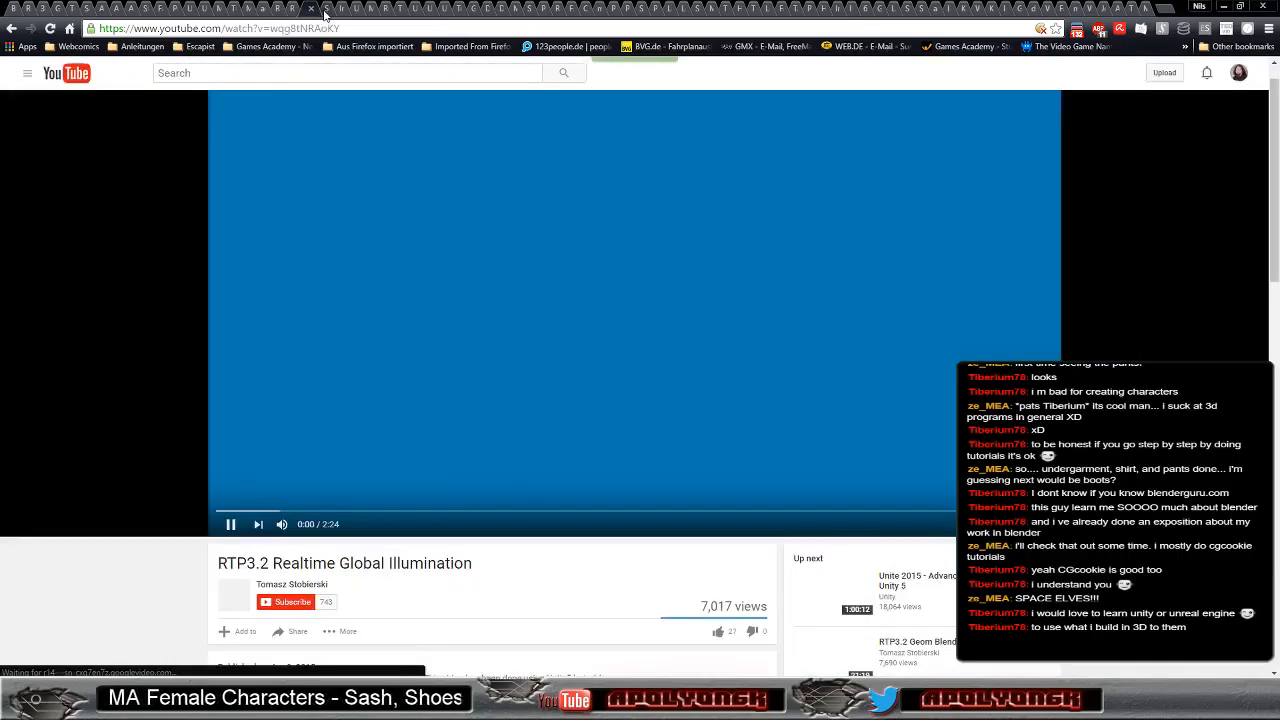
left_click(330, 10)
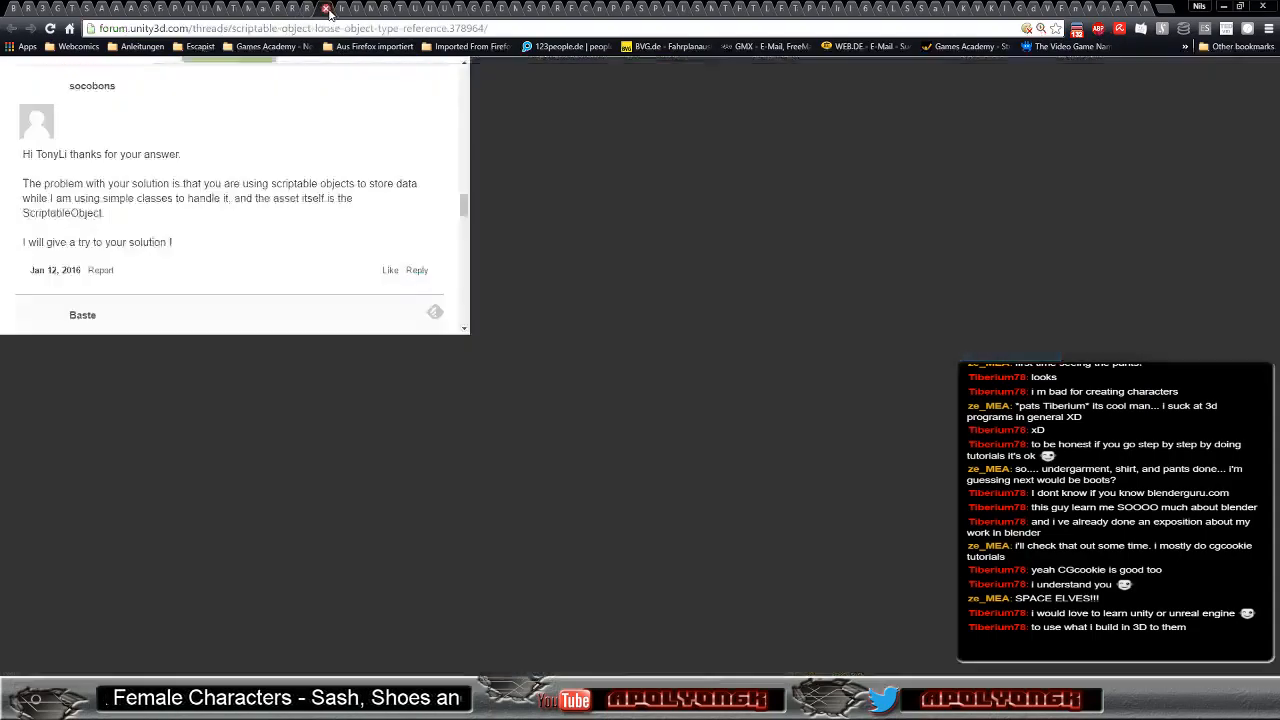
left_click(344, 10)
left_click(358, 10)
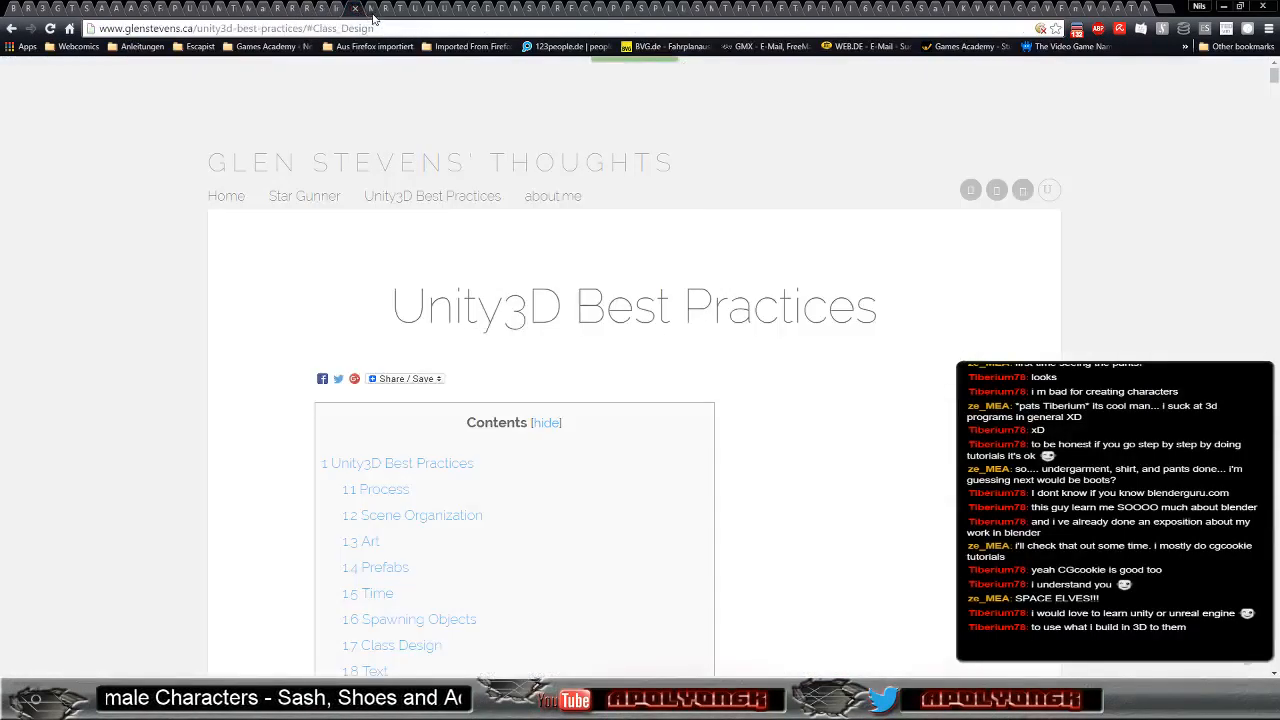
left_click(372, 10)
left_click(386, 10)
left_click(401, 10)
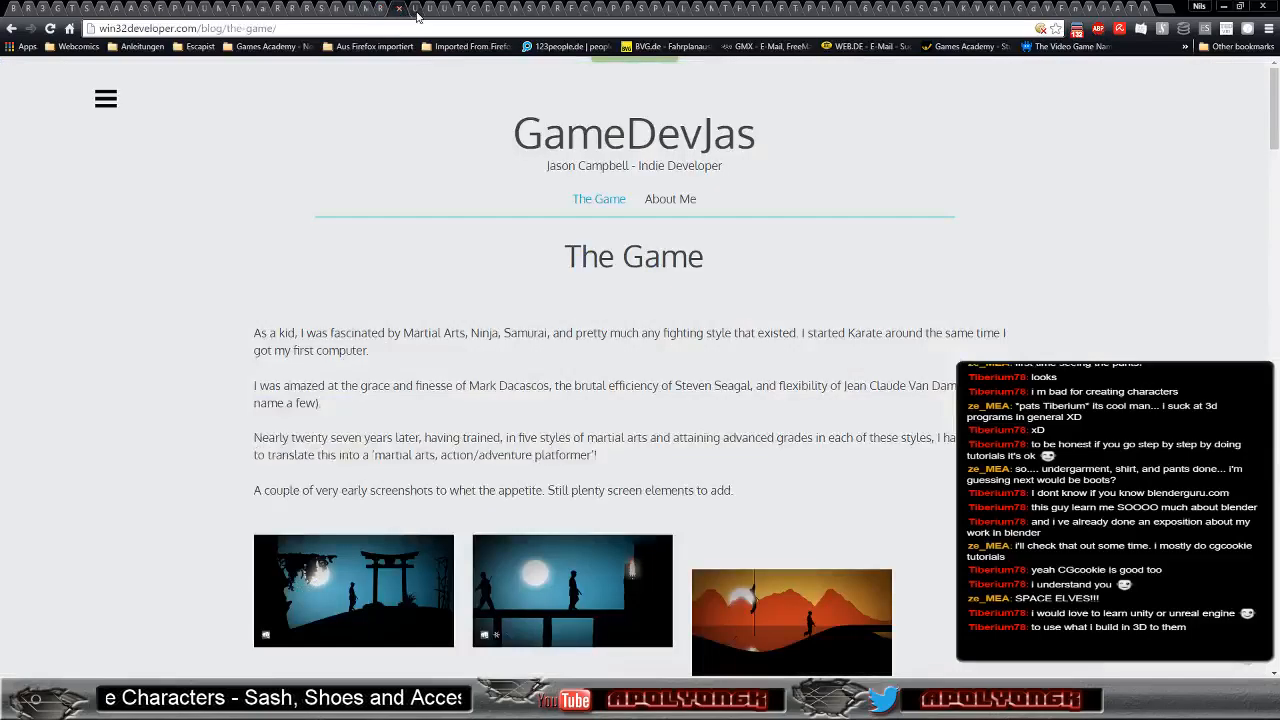
left_click(415, 10)
scroll(163, 240, "up", 2)
scroll(162, 239, "up", 2)
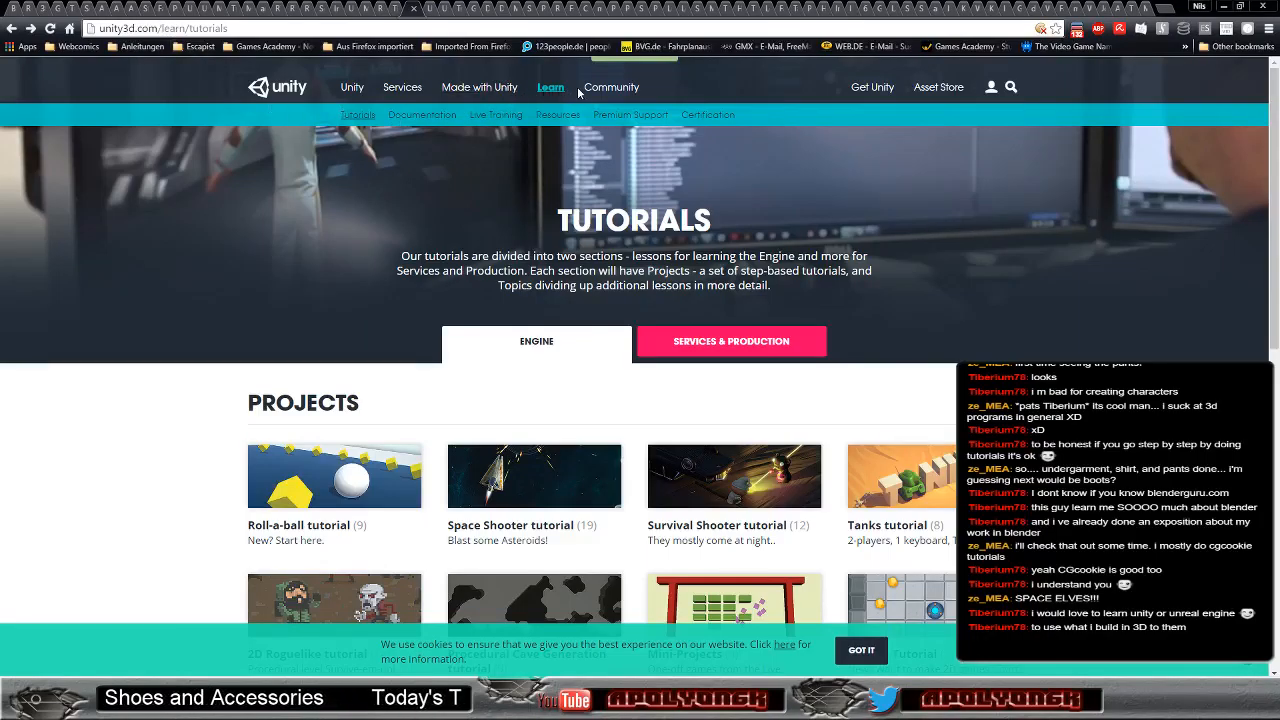
Step: Go to the Unity home page and open the Tutorials category from its Learn section
left_click(290, 90)
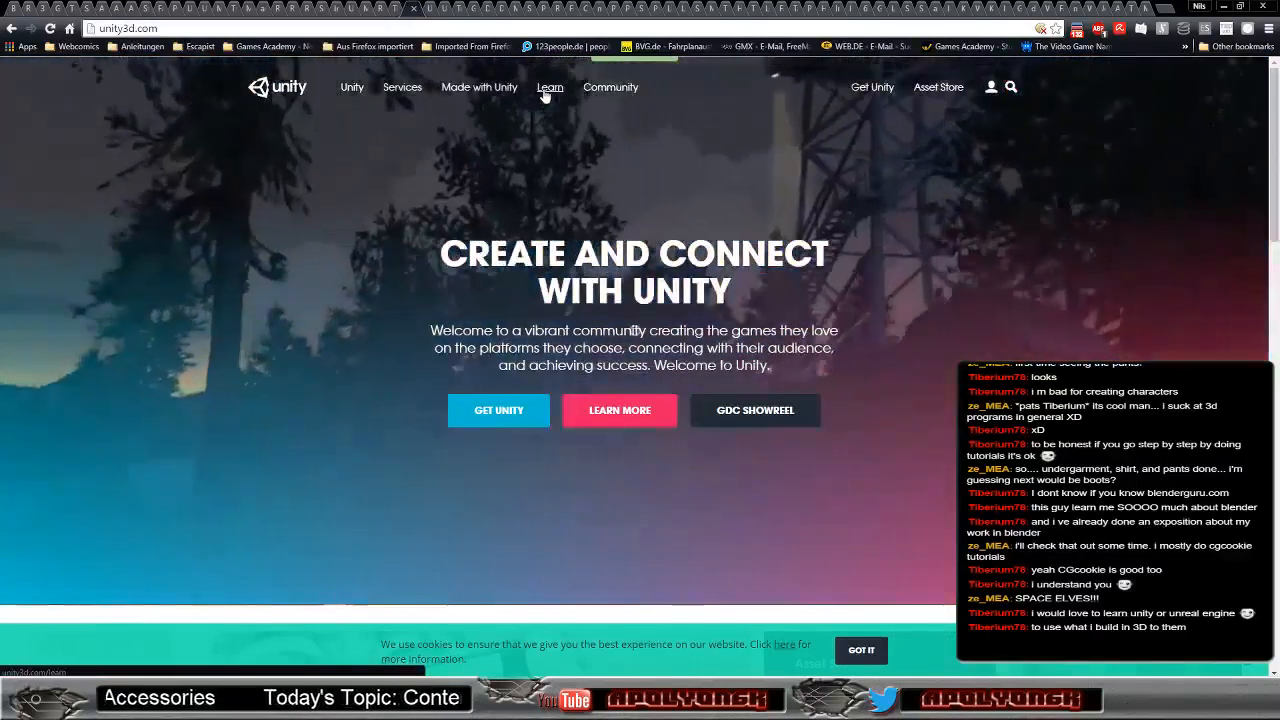
left_click(548, 88)
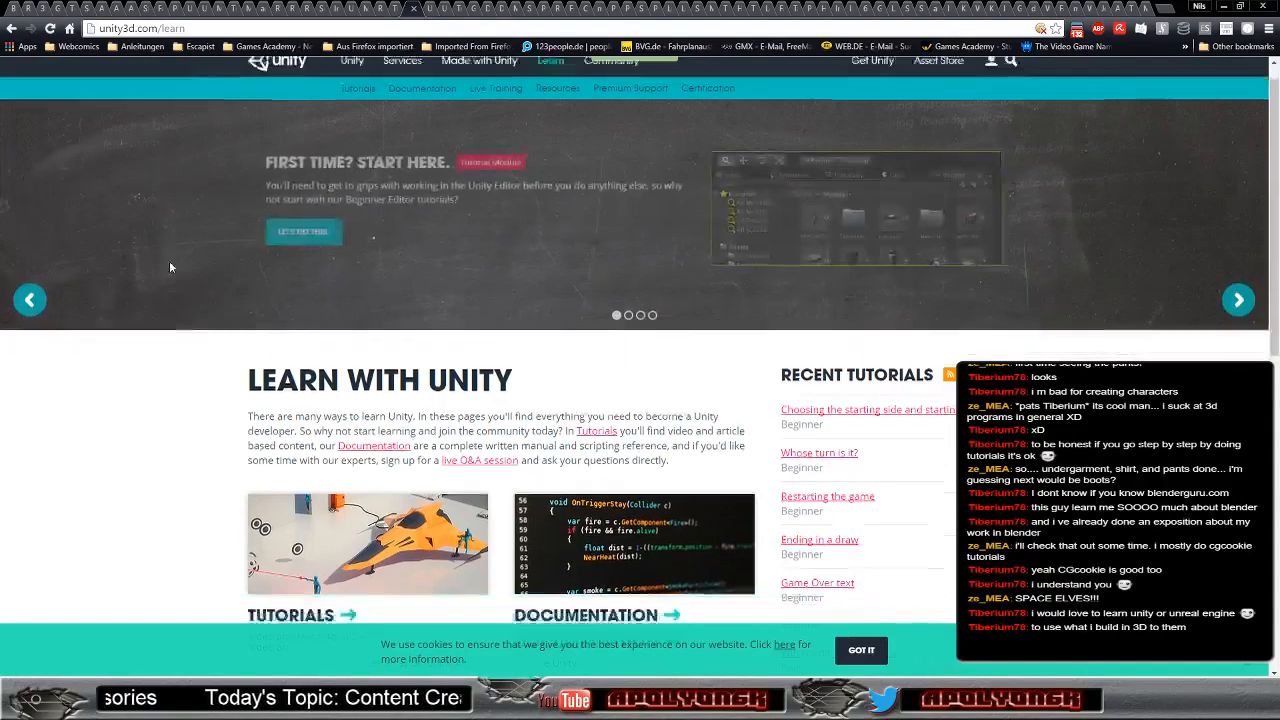
scroll(171, 262, "down", 2)
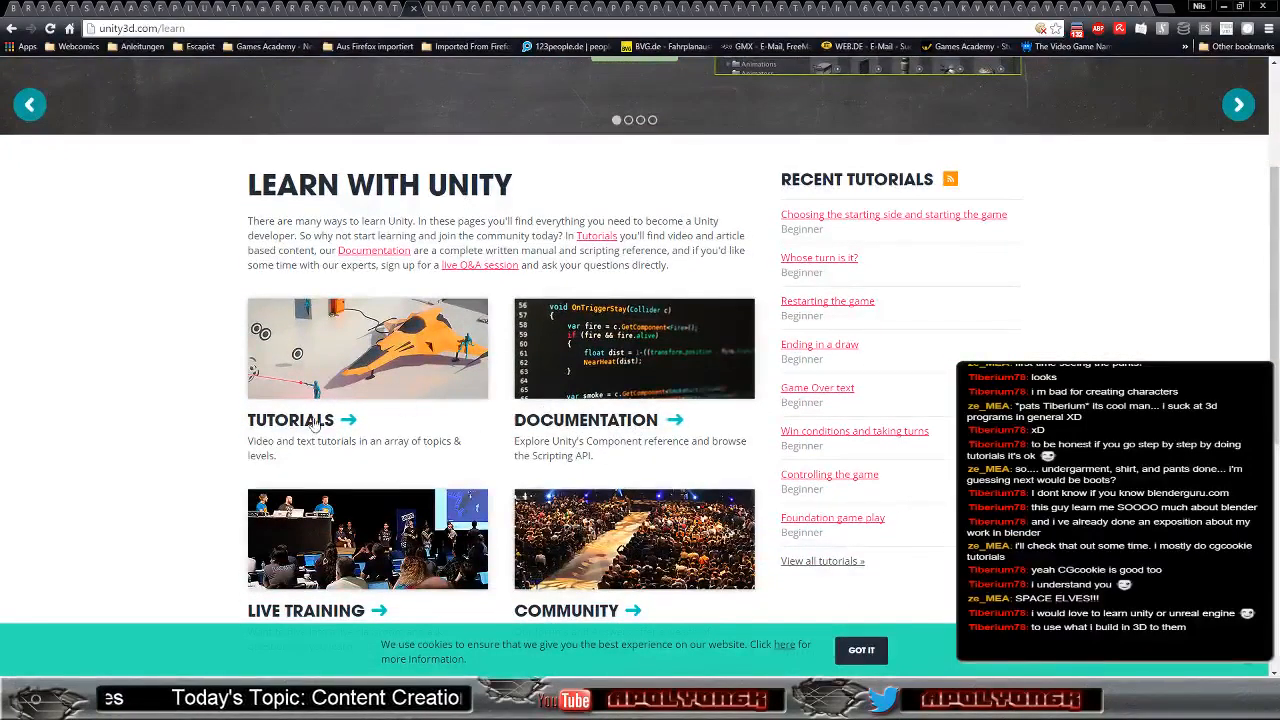
scroll(137, 417, "down", 1)
scroll(137, 417, "down", 1)
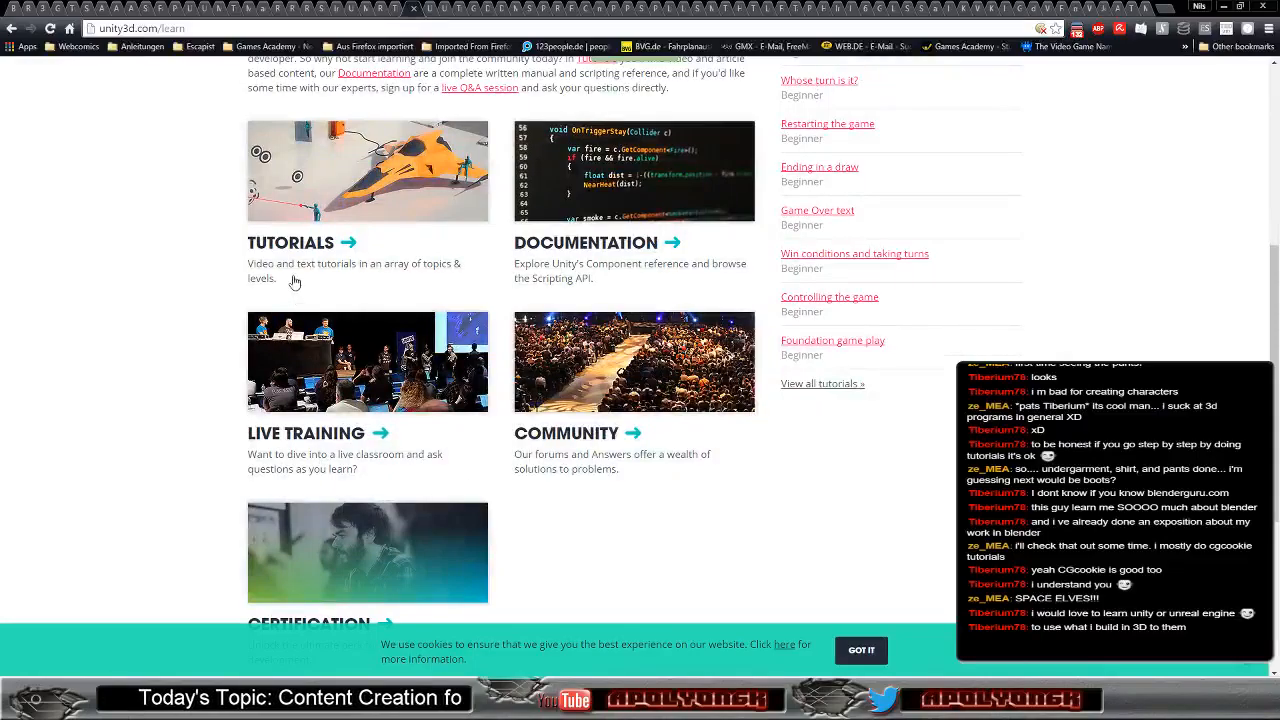
left_click(274, 250)
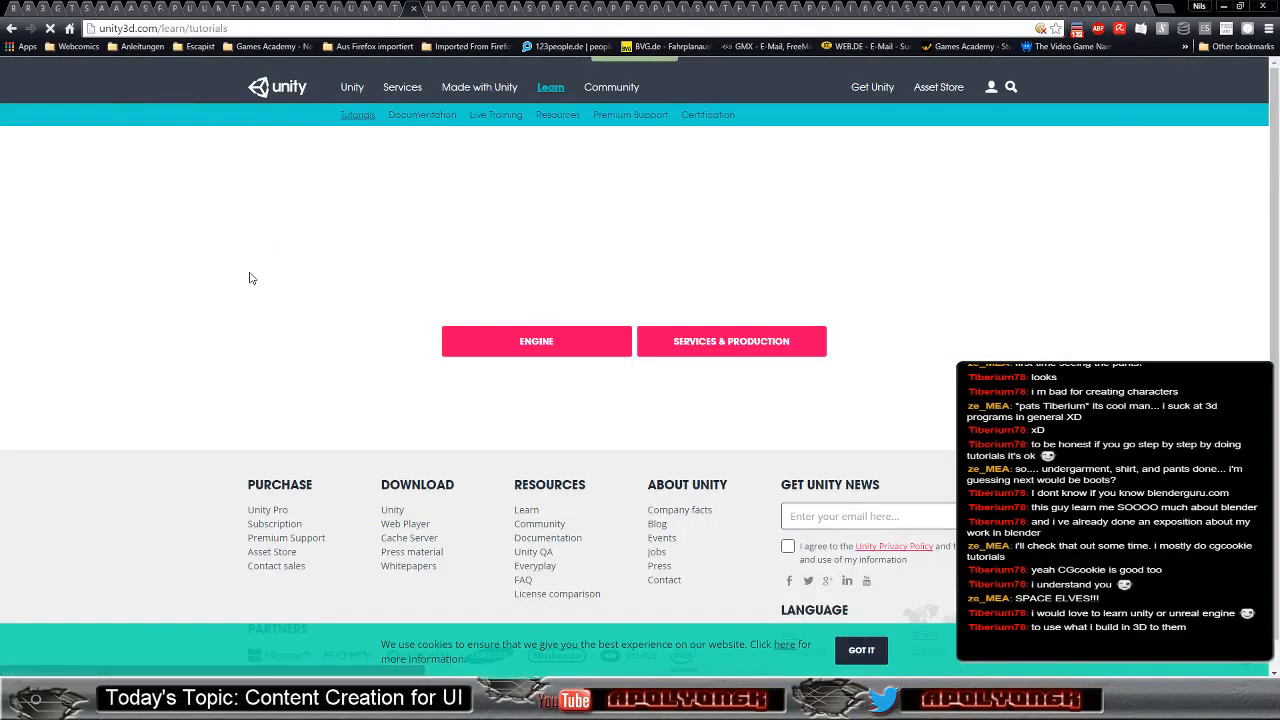
Step: Look through the projects and topics listed on the Unity tutorials page
scroll(175, 292, "down", 2)
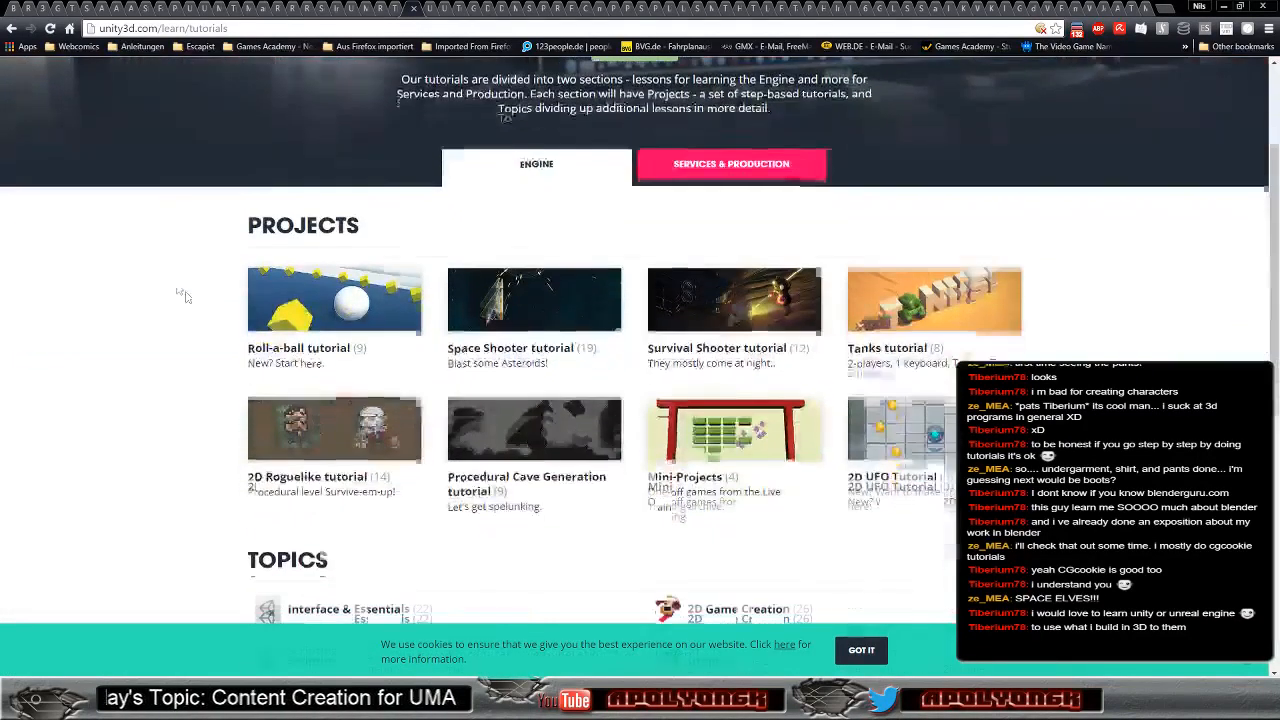
scroll(157, 268, "down", 1)
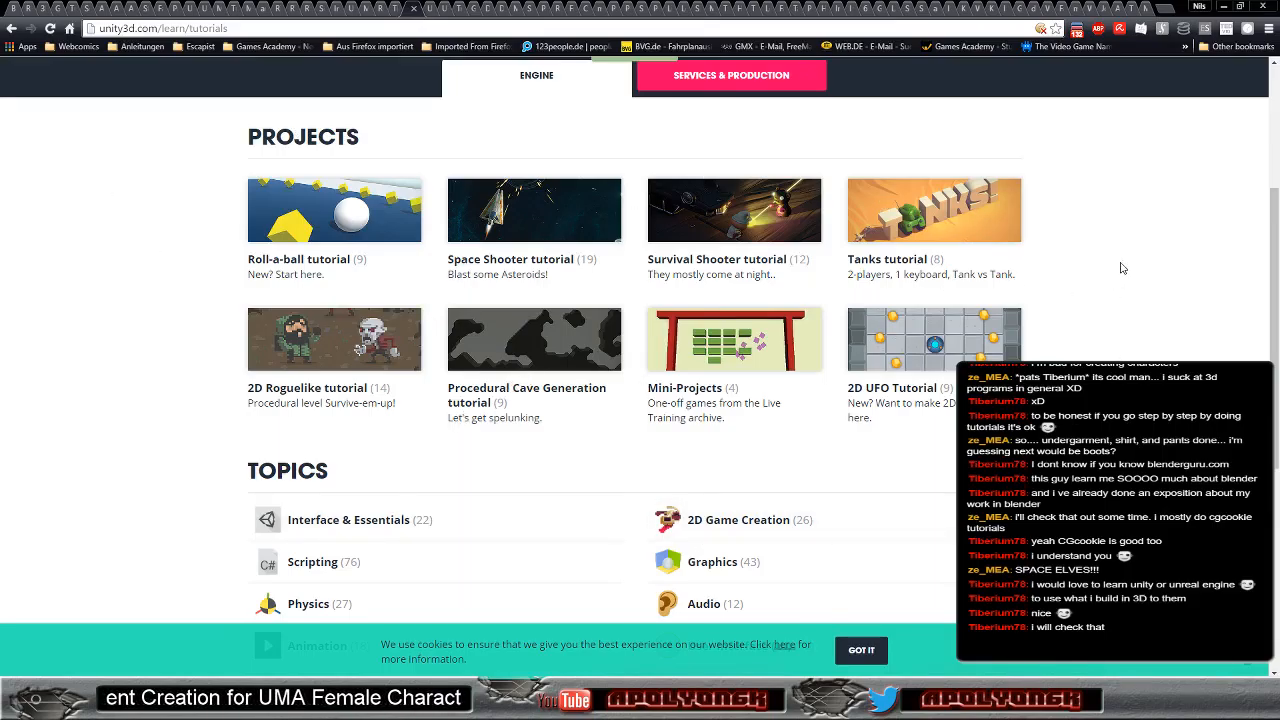
scroll(1122, 262, "down", 2)
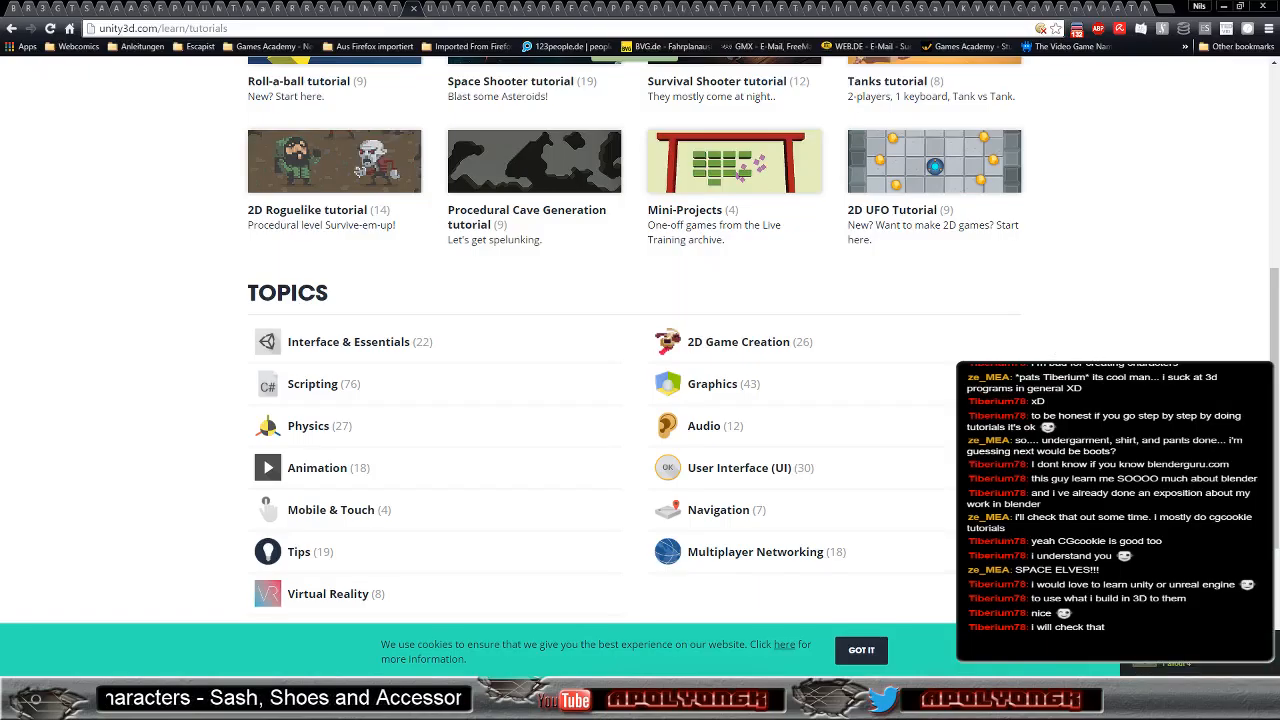
scroll(1066, 340, "up", 2)
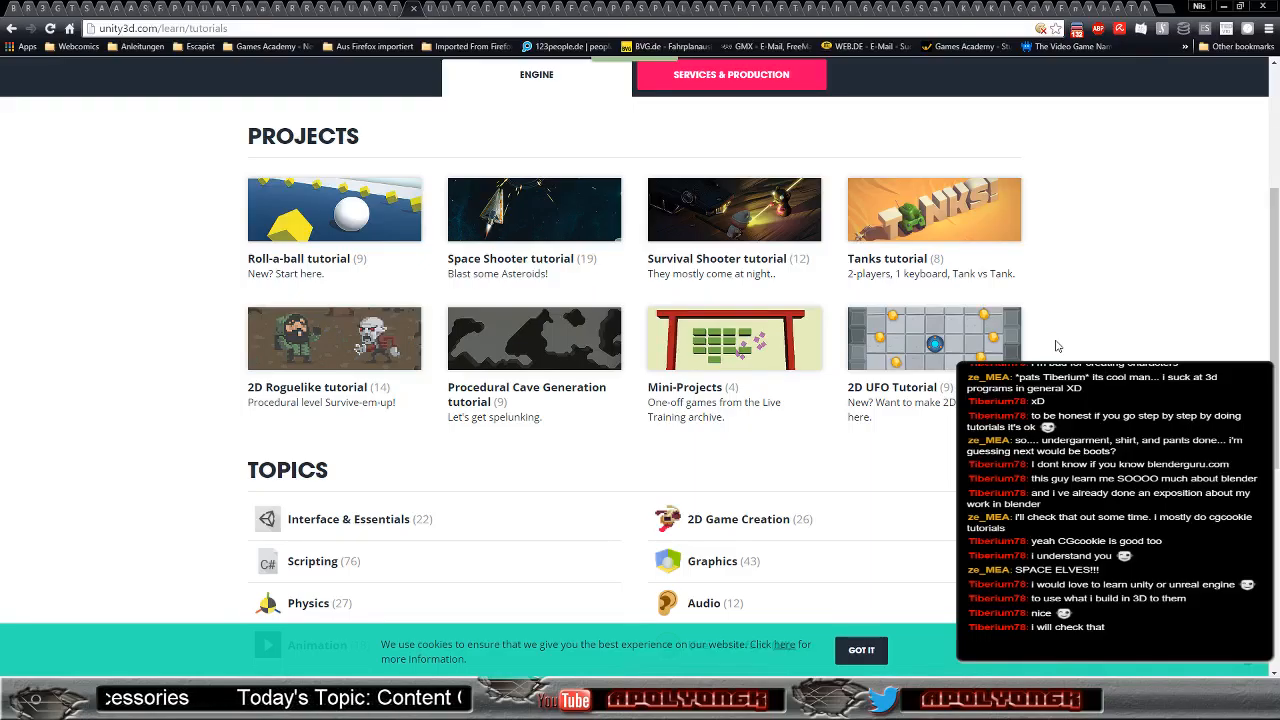
scroll(1090, 320, "up", 3)
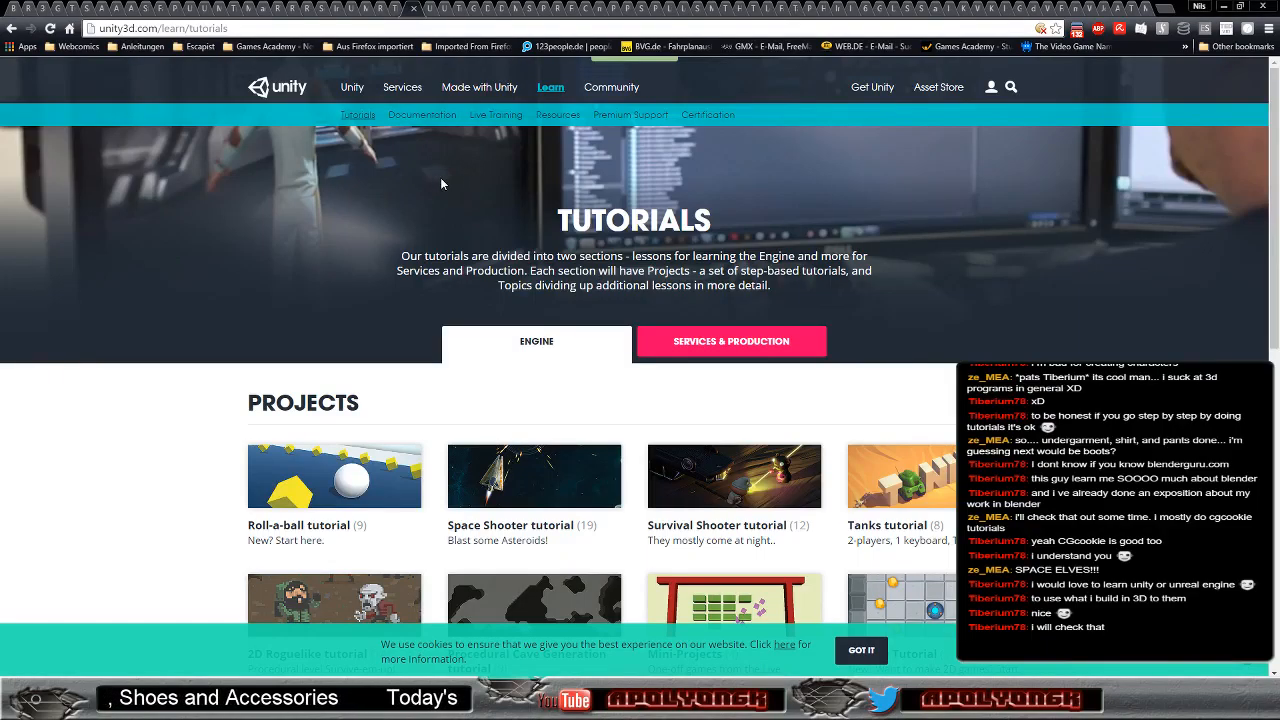
Step: Look through the open Pinterest tabs with the pants and tunic references and return to the SCA board
left_click(431, 12)
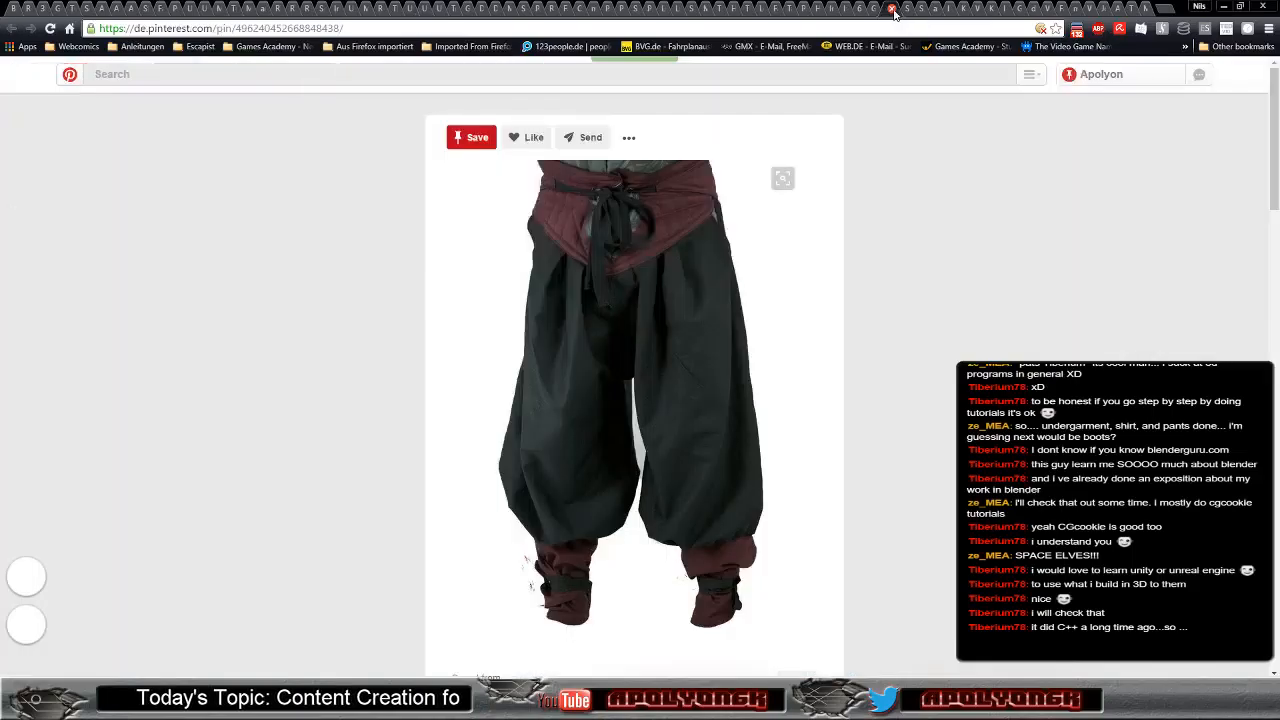
left_click(884, 10)
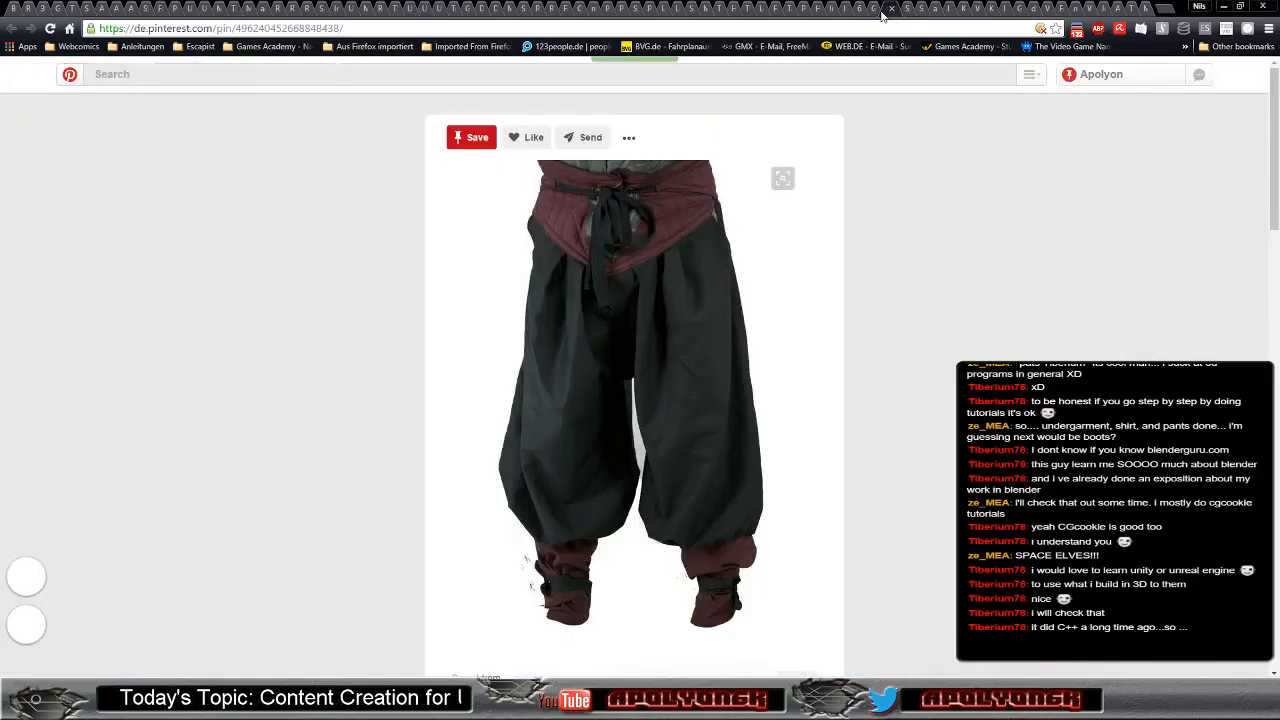
left_click(907, 10)
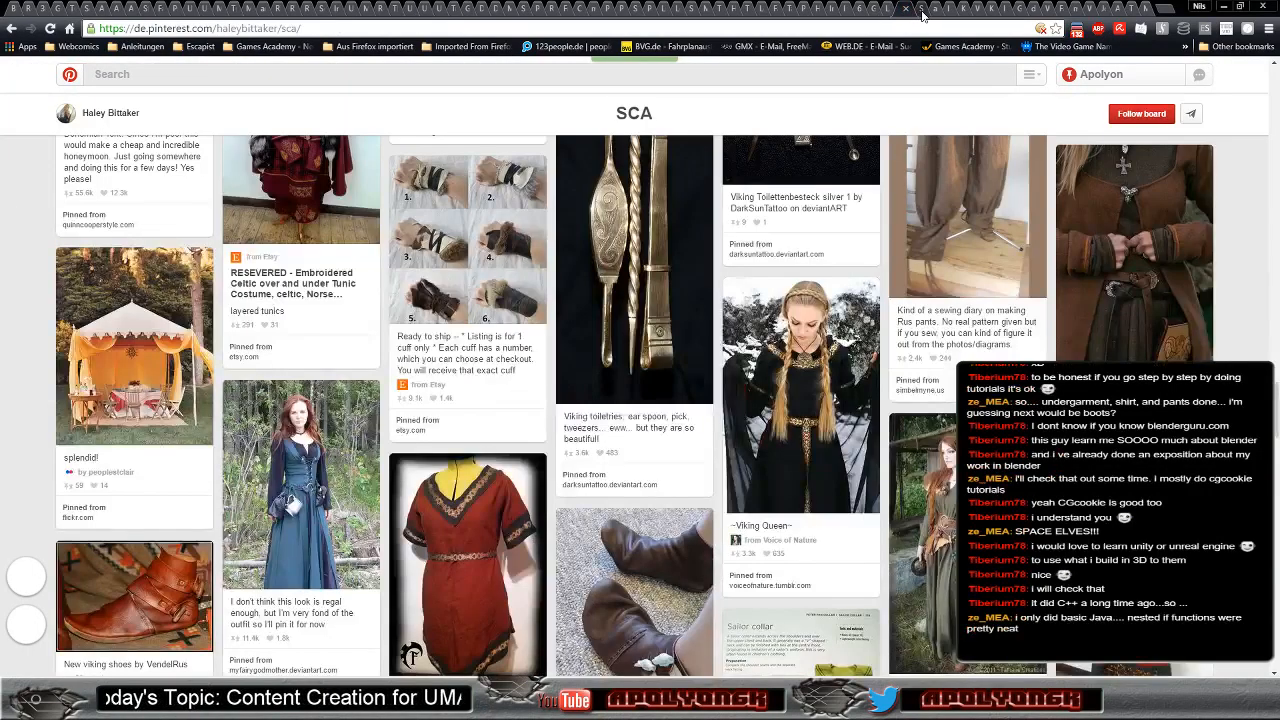
left_click(921, 10)
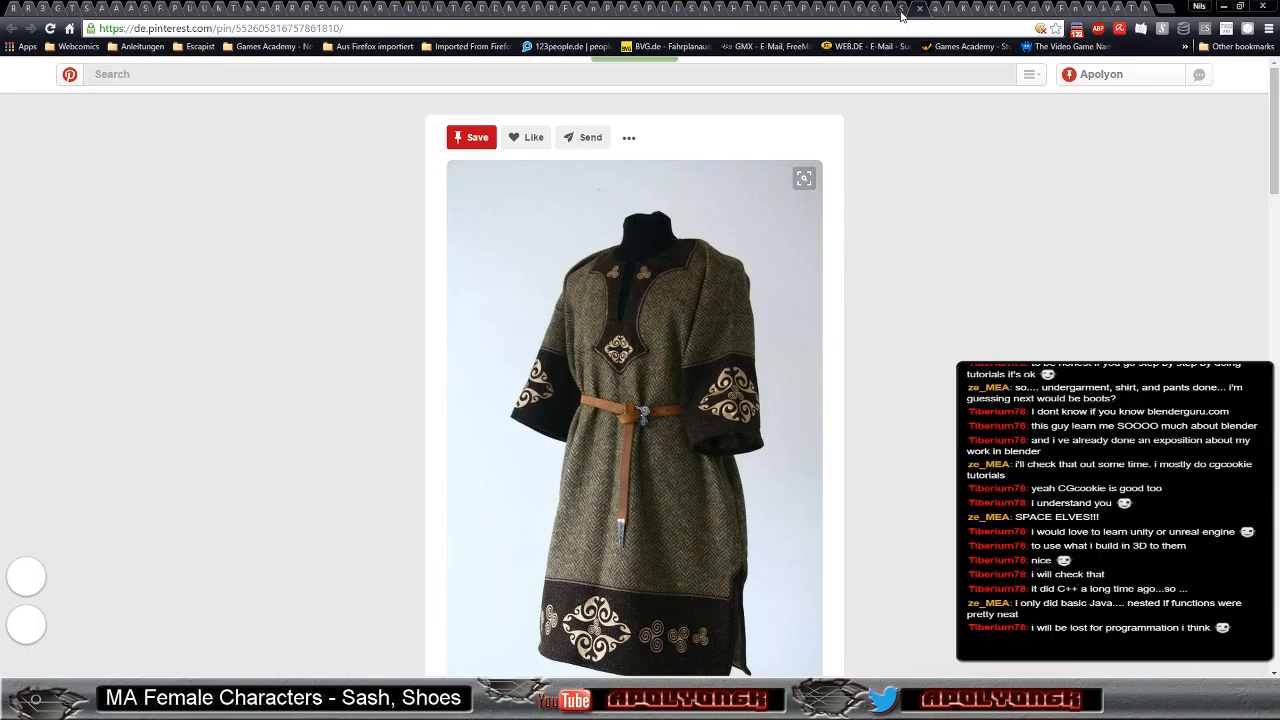
left_click(897, 18)
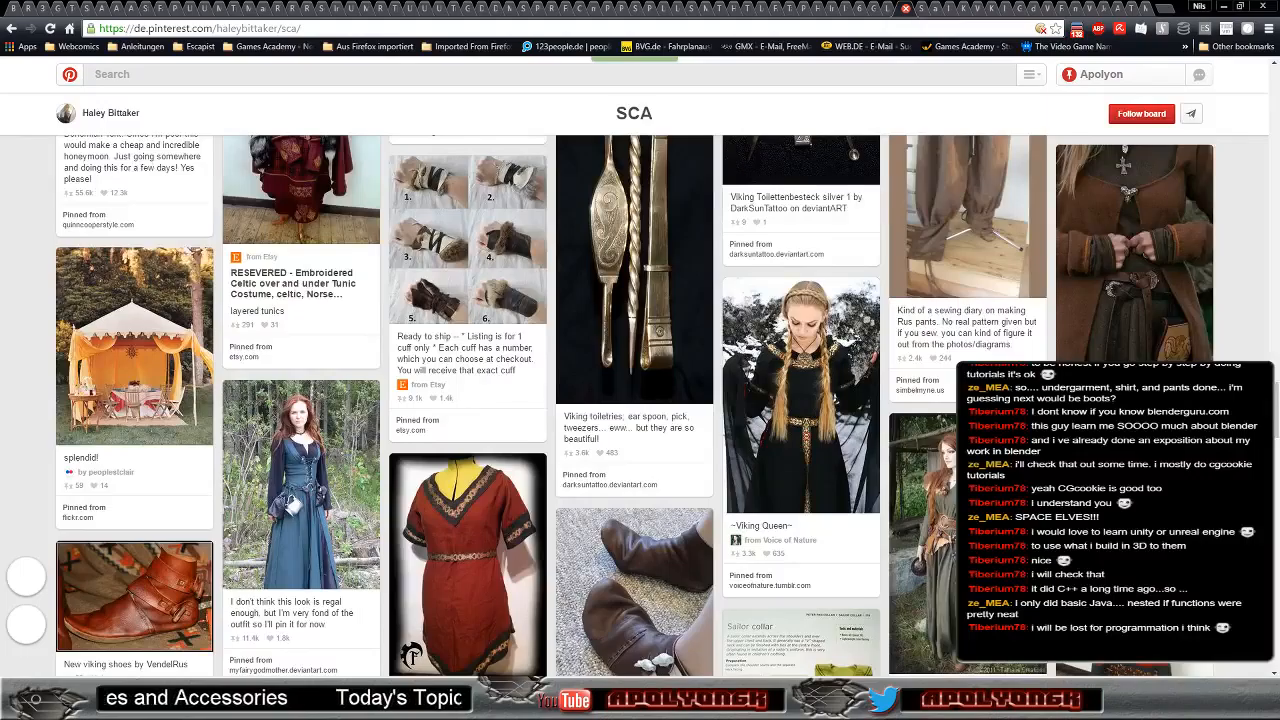
Step: Open the new viking shoes pin and the Medieval Viking Leather Shoe Making Tutorial pin from the SCA board in new tabs
scroll(640, 400, "down", 2)
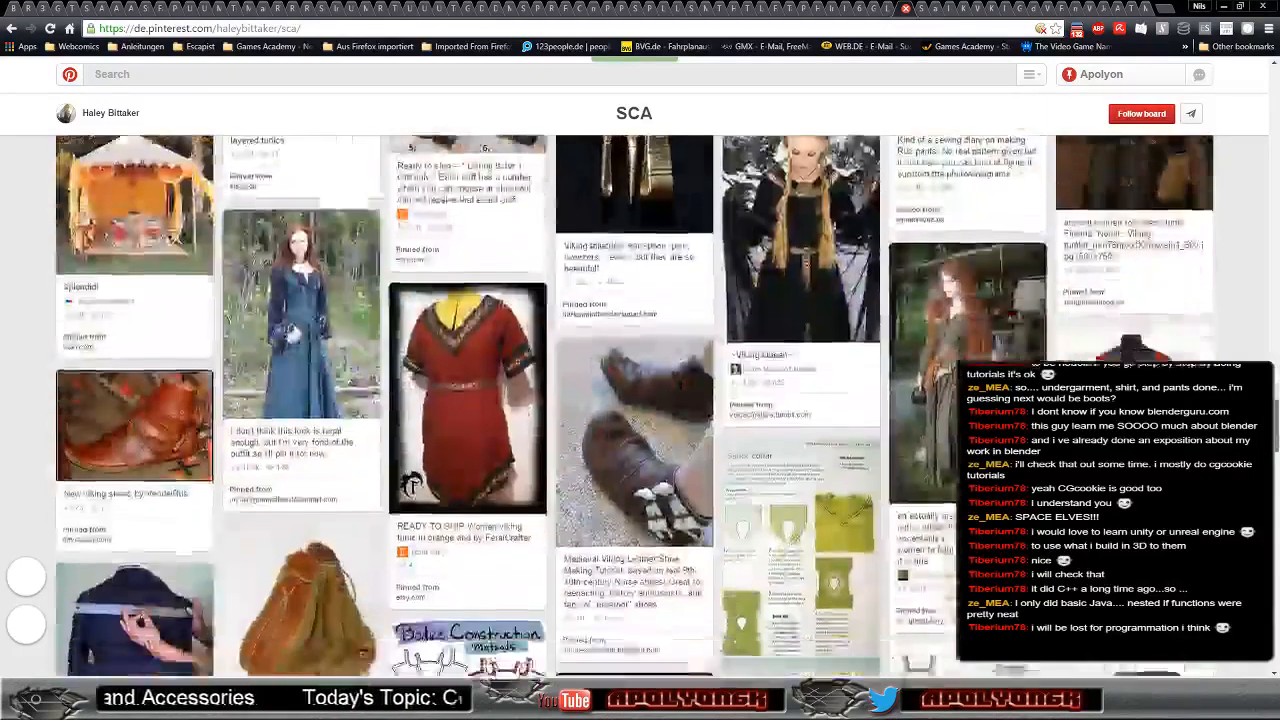
right_click(148, 433)
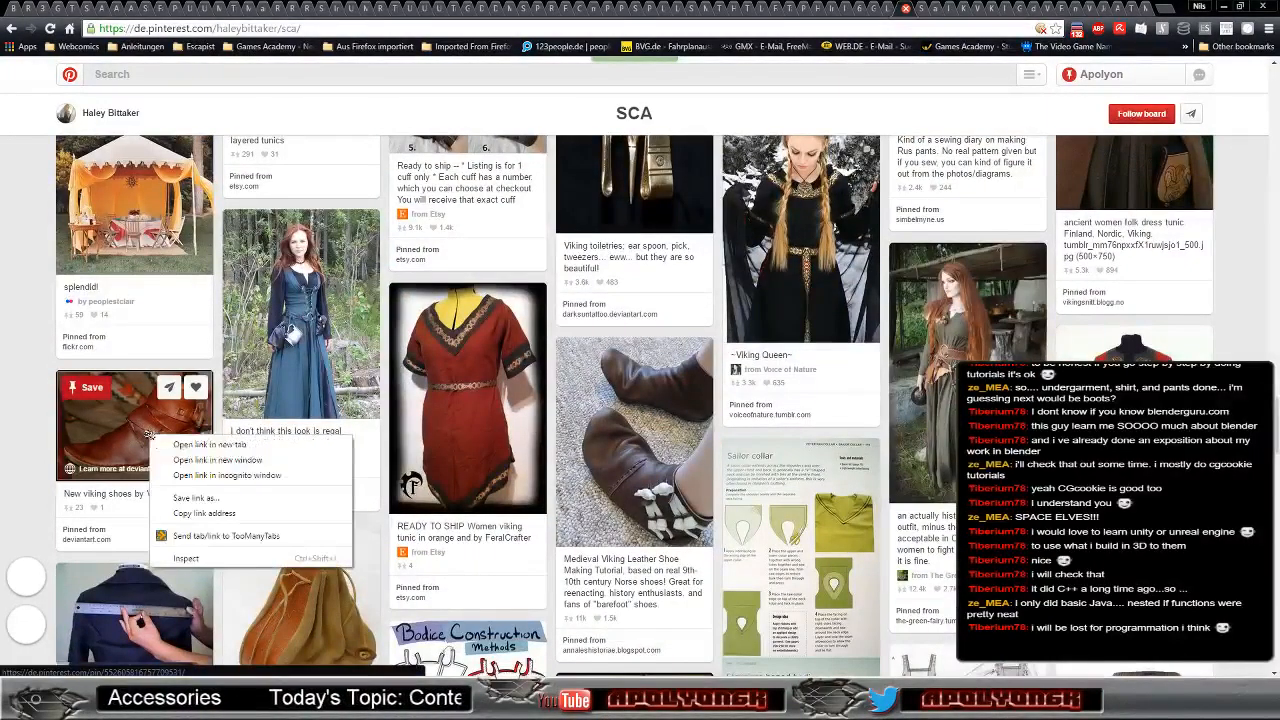
key("Escape")
right_click(622, 443)
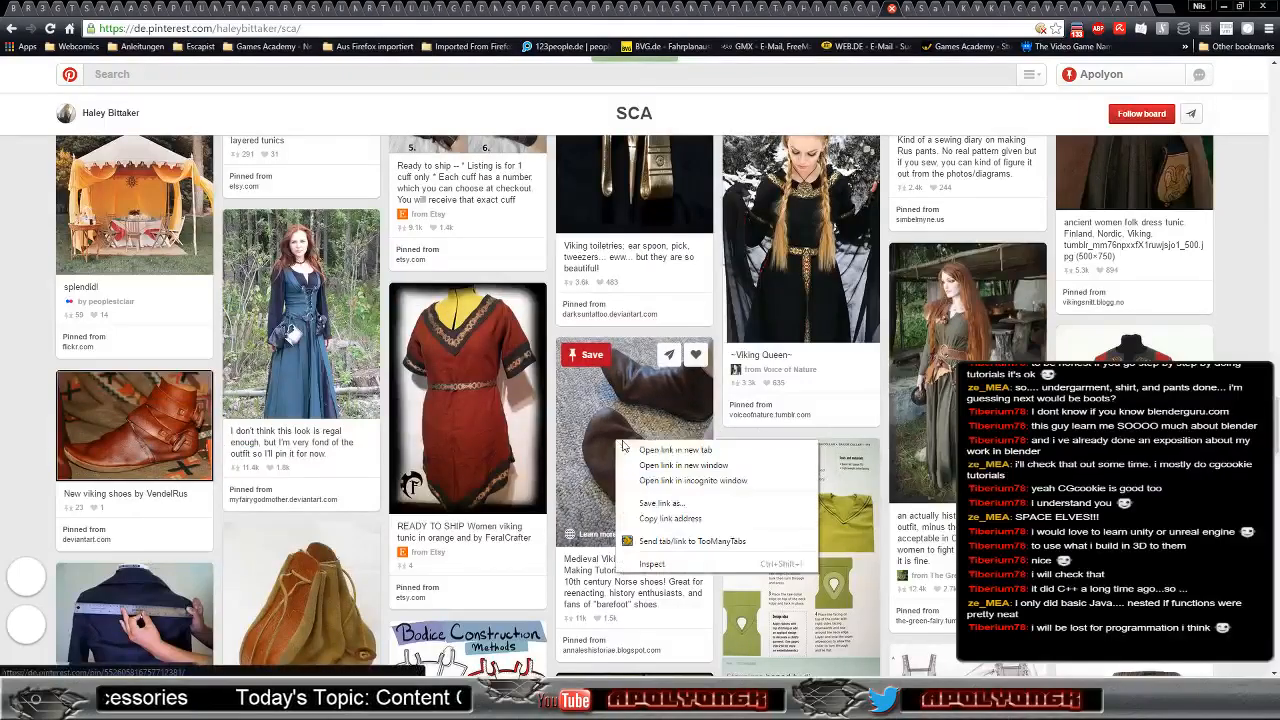
left_click(675, 450)
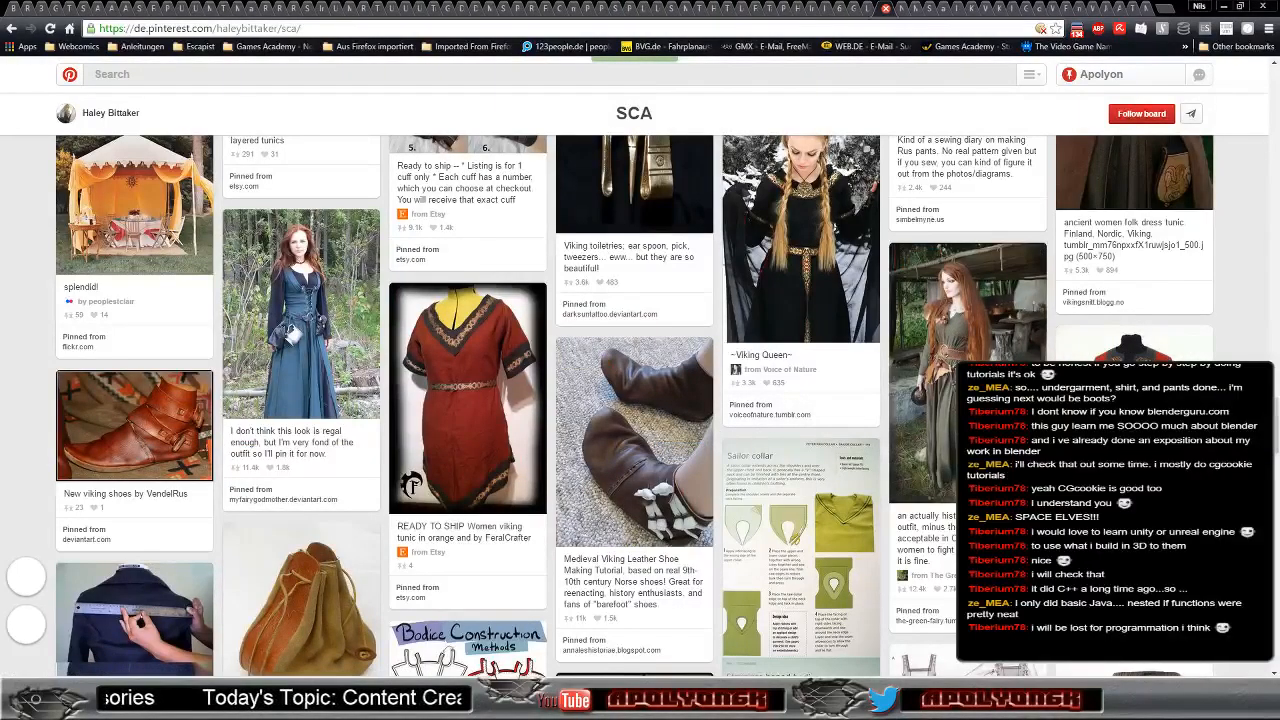